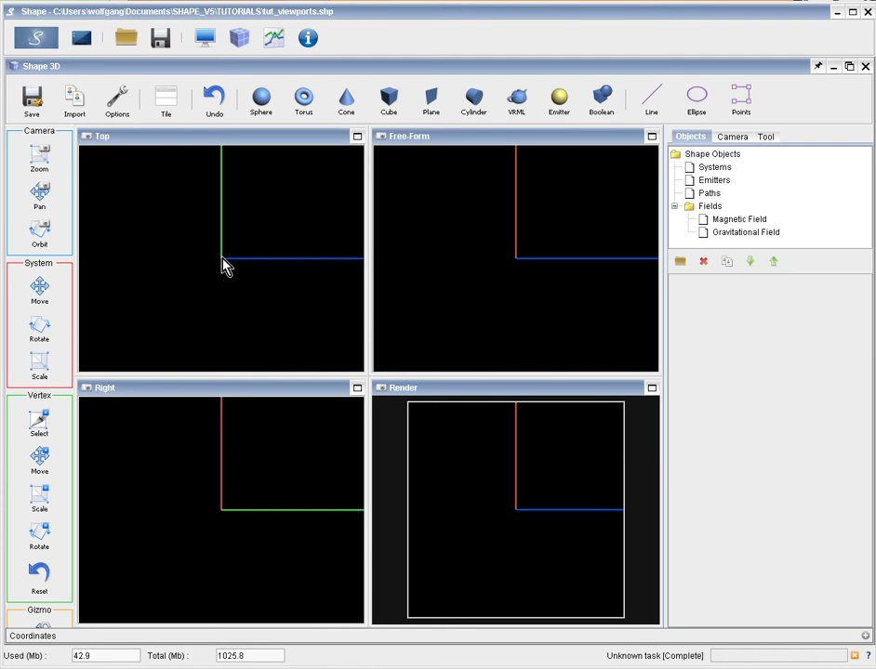
Create torus PS_0 at the scene origin, dragged out as a ring with a wide hole
{"action": "left_click", "coordinate": [303, 102]}
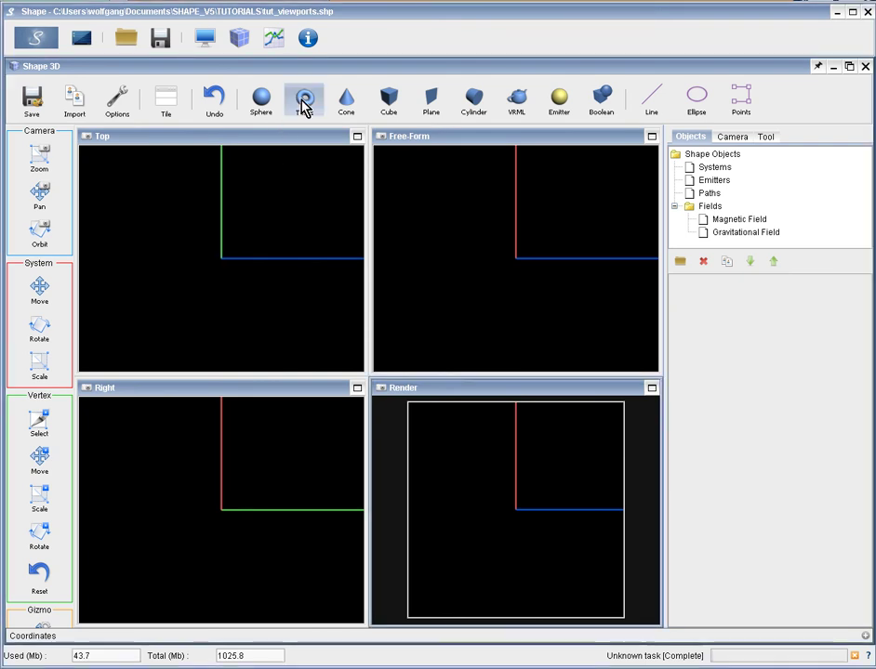
{"action": "left_click", "coordinate": [220, 257]}
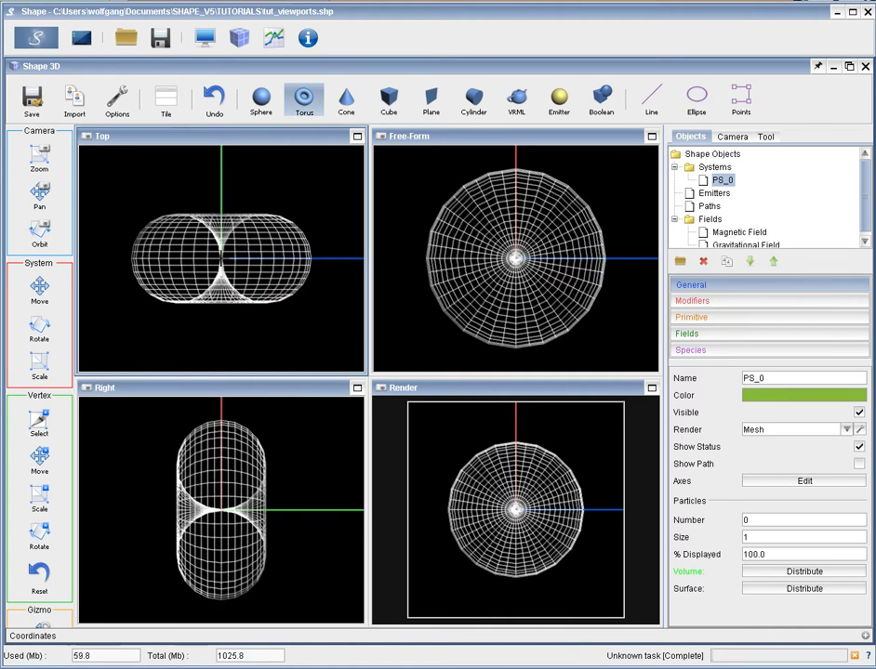
{"action": "left_click_drag", "start_coordinate": [268, 279], "coordinate": [246, 257]}
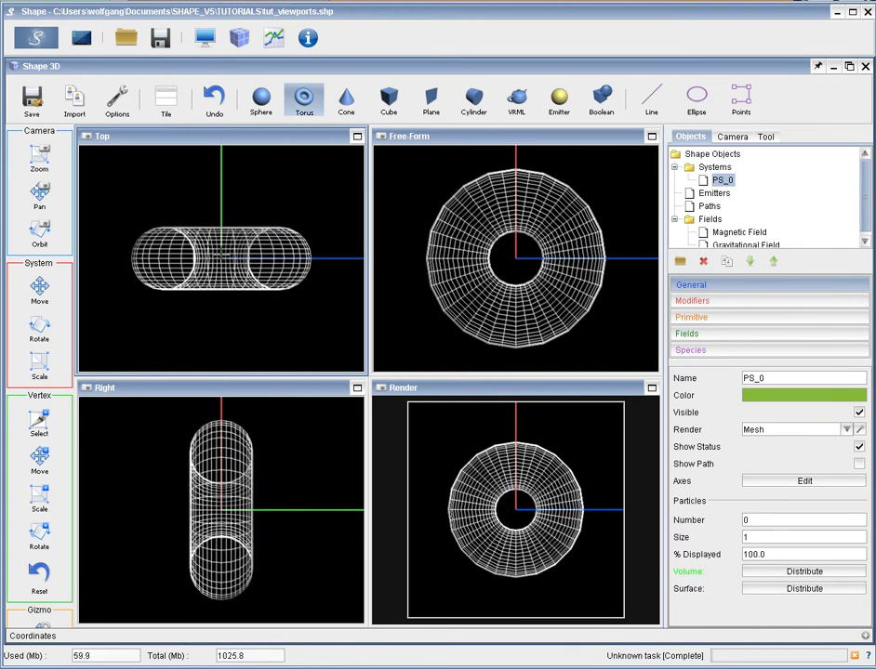
{"action": "left_click", "coordinate": [46, 240]}
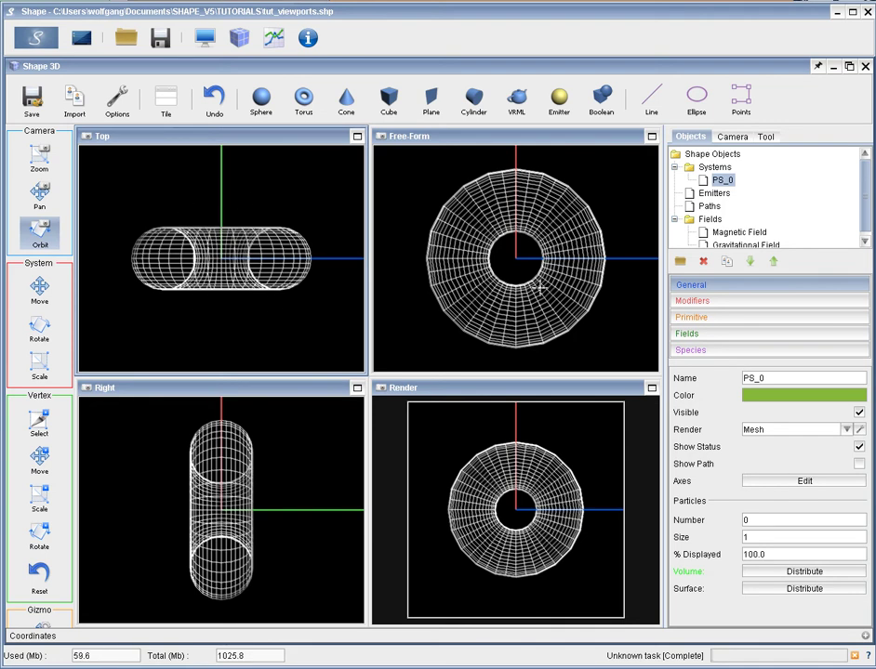
Tilt the Free-Form and Render cameras to look at the torus from above
{"action": "left_click", "coordinate": [469, 211]}
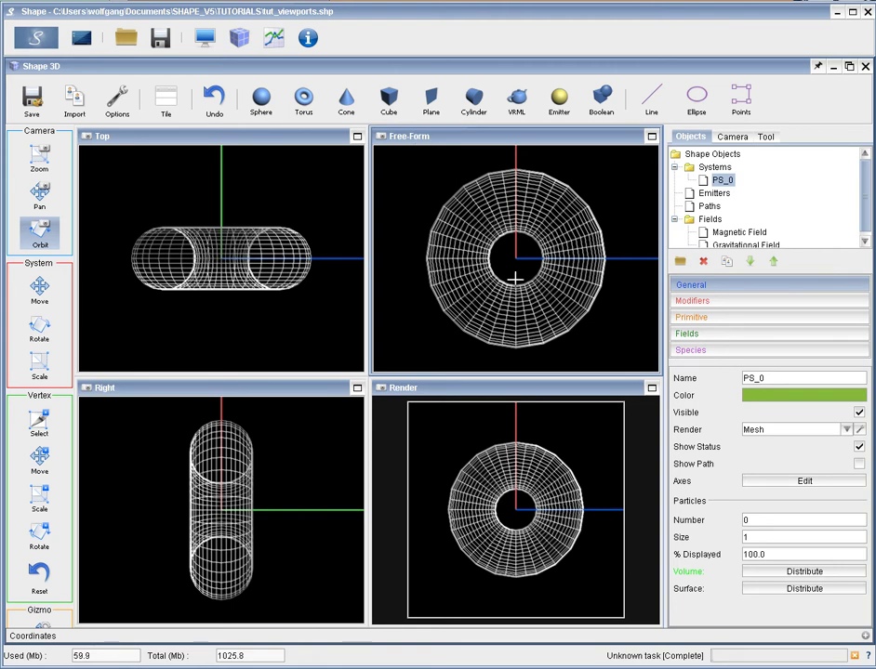
{"action": "mouse_move", "coordinate": [515, 277]}
{"action": "left_mouse_down"}
{"action": "mouse_move", "coordinate": [502, 203]}
{"action": "mouse_move", "coordinate": [518, 319]}
{"action": "mouse_move", "coordinate": [601, 271]}
{"action": "mouse_move", "coordinate": [488, 223]}
{"action": "mouse_move", "coordinate": [548, 227]}
{"action": "mouse_move", "coordinate": [569, 283]}
{"action": "mouse_move", "coordinate": [601, 237]}
{"action": "mouse_move", "coordinate": [539, 201]}
{"action": "mouse_move", "coordinate": [510, 279]}
{"action": "mouse_move", "coordinate": [563, 302]}
{"action": "mouse_move", "coordinate": [585, 249]}
{"action": "mouse_move", "coordinate": [468, 201]}
{"action": "mouse_move", "coordinate": [485, 188]}
{"action": "left_mouse_up"}
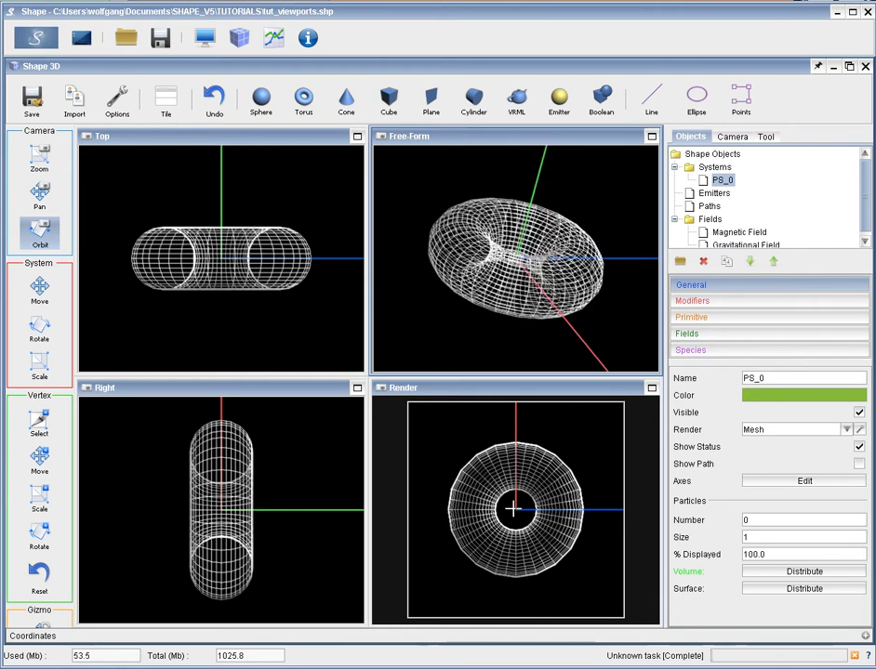
{"action": "mouse_move", "coordinate": [512, 508]}
{"action": "left_mouse_down"}
{"action": "mouse_move", "coordinate": [526, 490]}
{"action": "mouse_move", "coordinate": [507, 438]}
{"action": "mouse_move", "coordinate": [454, 416]}
{"action": "mouse_move", "coordinate": [434, 426]}
{"action": "mouse_move", "coordinate": [453, 454]}
{"action": "mouse_move", "coordinate": [414, 372]}
{"action": "left_mouse_up"}
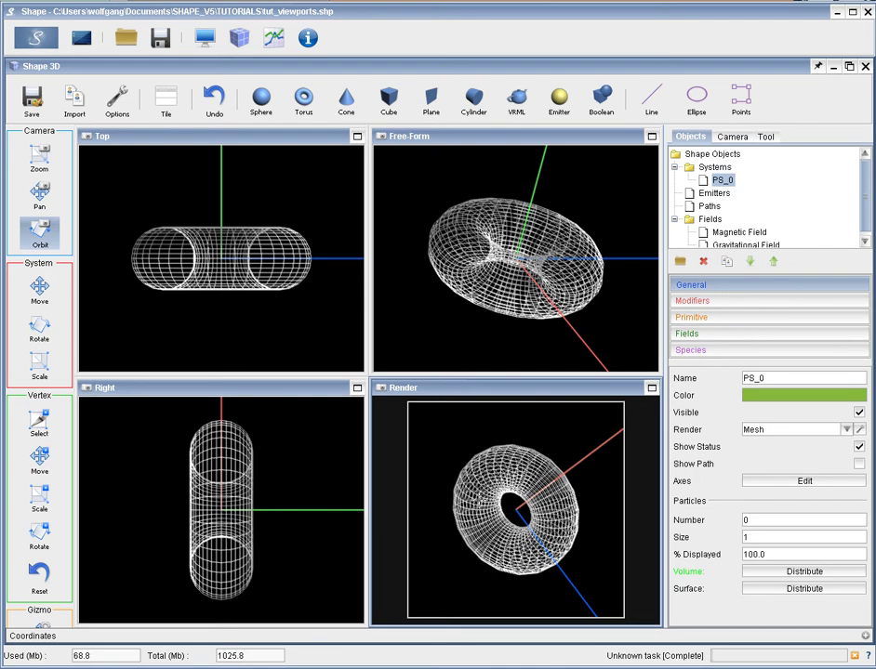
Wheel-zoom the Render view in and out on the torus
{"action": "scroll", "coordinate": [473, 502], "scroll_direction": "down", "scroll_amount": 2}
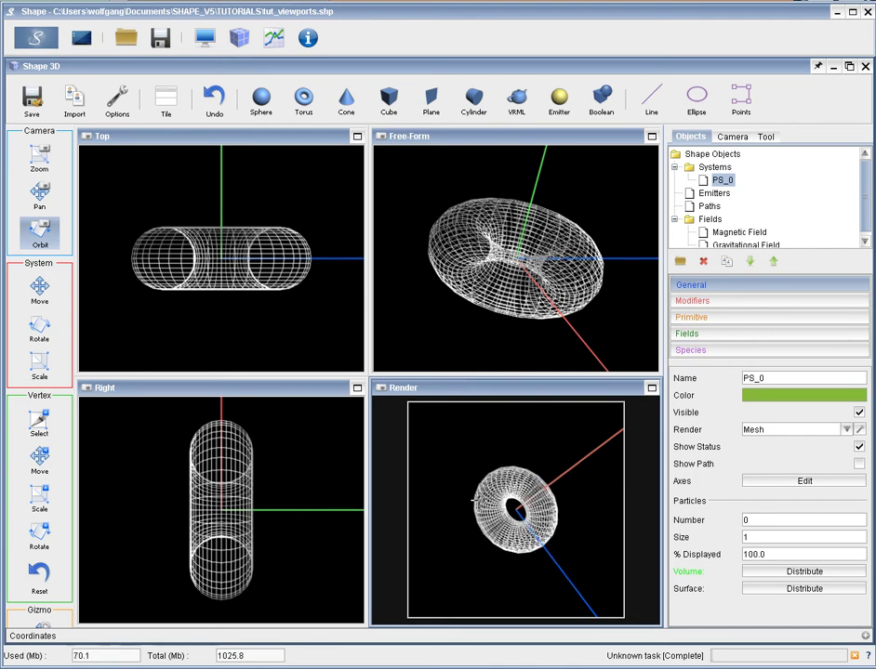
{"action": "scroll", "coordinate": [474, 500], "scroll_direction": "down", "scroll_amount": 1}
{"action": "scroll", "coordinate": [474, 500], "scroll_direction": "down", "scroll_amount": 1}
{"action": "scroll", "coordinate": [474, 500], "scroll_direction": "up", "scroll_amount": 2}
{"action": "scroll", "coordinate": [474, 500], "scroll_direction": "up", "scroll_amount": 3}
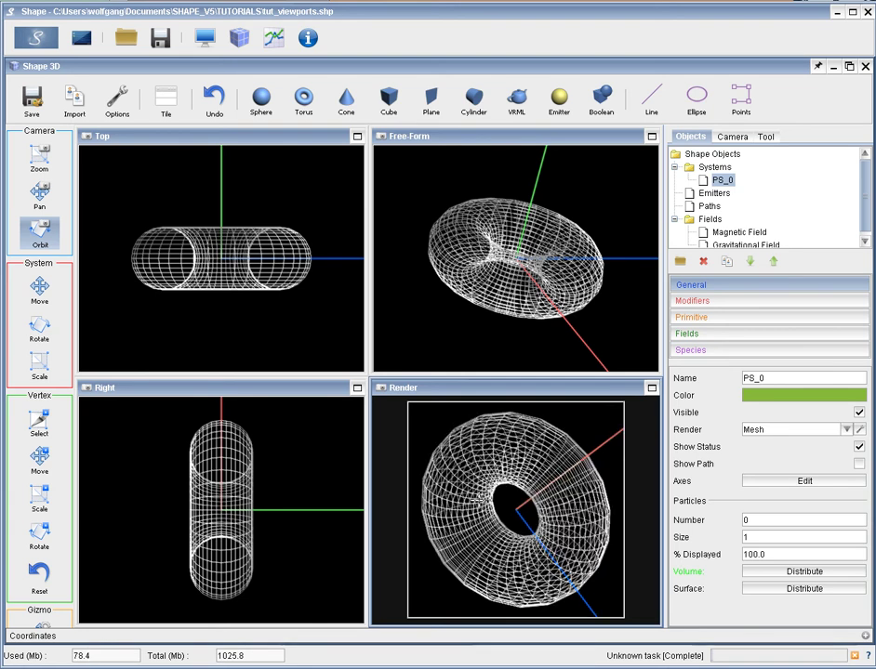
{"action": "scroll", "coordinate": [477, 501], "scroll_direction": "down", "scroll_amount": 2}
{"action": "scroll", "coordinate": [477, 501], "scroll_direction": "down", "scroll_amount": 1}
{"action": "scroll", "coordinate": [478, 501], "scroll_direction": "down", "scroll_amount": 1}
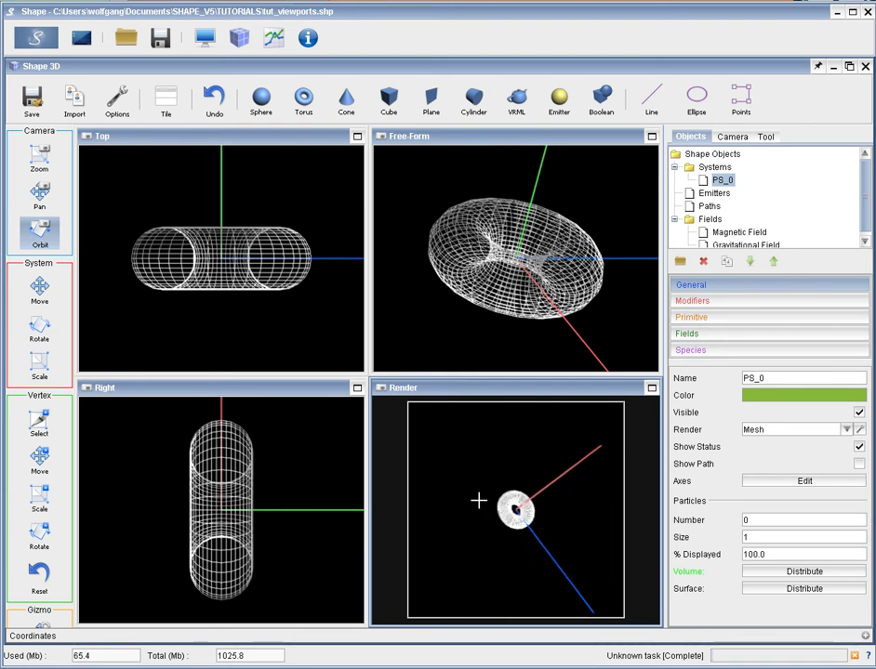
{"action": "scroll", "coordinate": [478, 501], "scroll_direction": "up", "scroll_amount": 2}
{"action": "scroll", "coordinate": [478, 501], "scroll_direction": "up", "scroll_amount": 1}
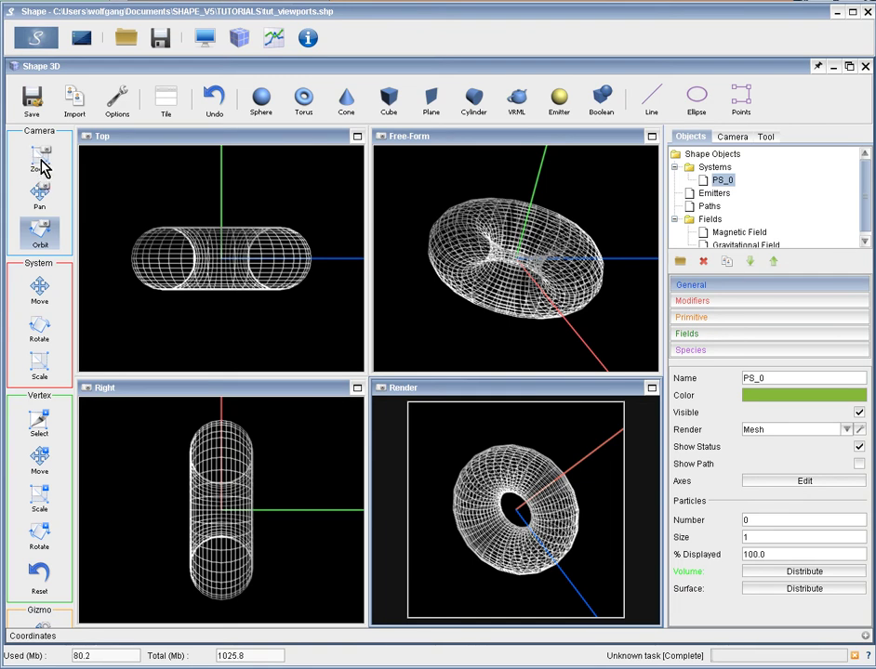
Camera-zoom the Render, Free-Form, Top and Right views, pulling Top and Right back
{"action": "left_click", "coordinate": [39, 157]}
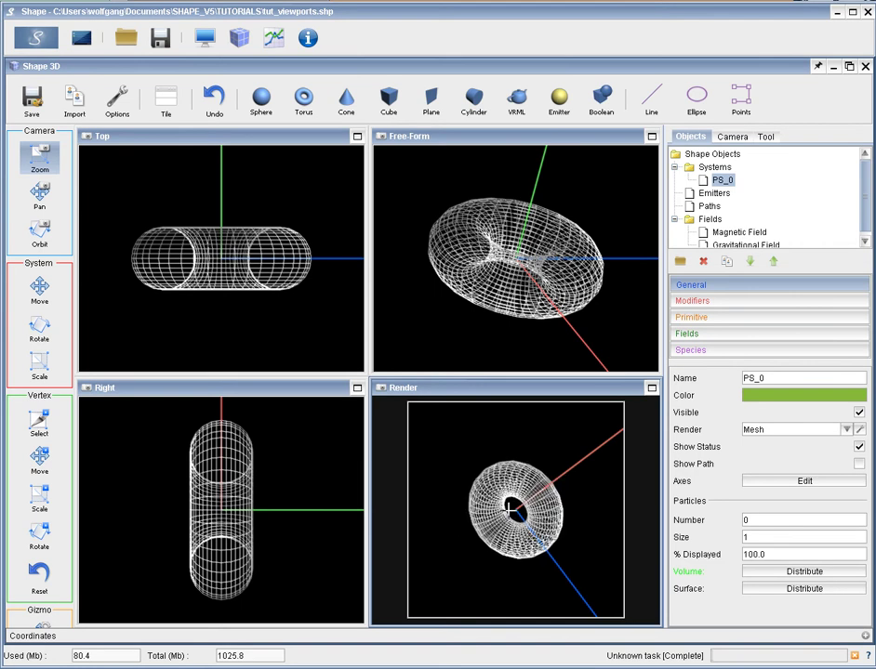
{"action": "left_click_drag", "start_coordinate": [507, 474], "coordinate": [509, 517]}
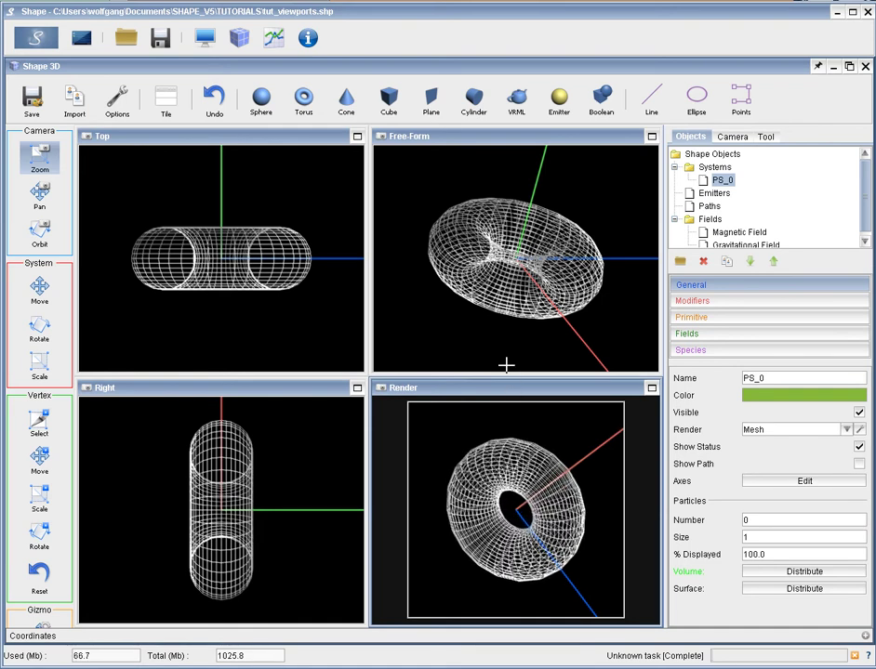
{"action": "mouse_move", "coordinate": [505, 365]}
{"action": "left_mouse_down"}
{"action": "mouse_move", "coordinate": [490, 307]}
{"action": "mouse_move", "coordinate": [475, 307]}
{"action": "left_mouse_up"}
{"action": "left_click_drag", "start_coordinate": [269, 346], "coordinate": [274, 330]}
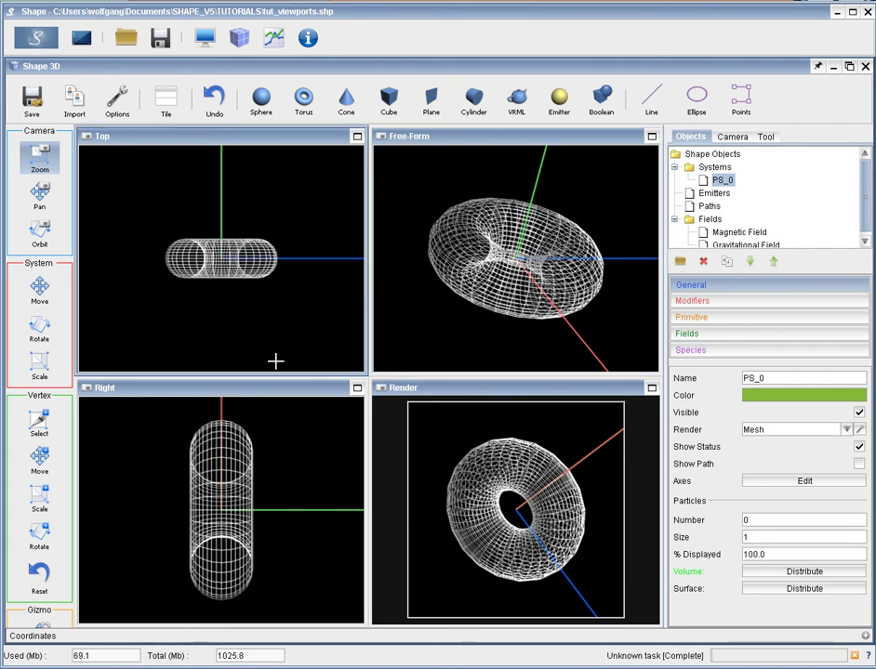
{"action": "left_click_drag", "start_coordinate": [282, 502], "coordinate": [280, 501]}
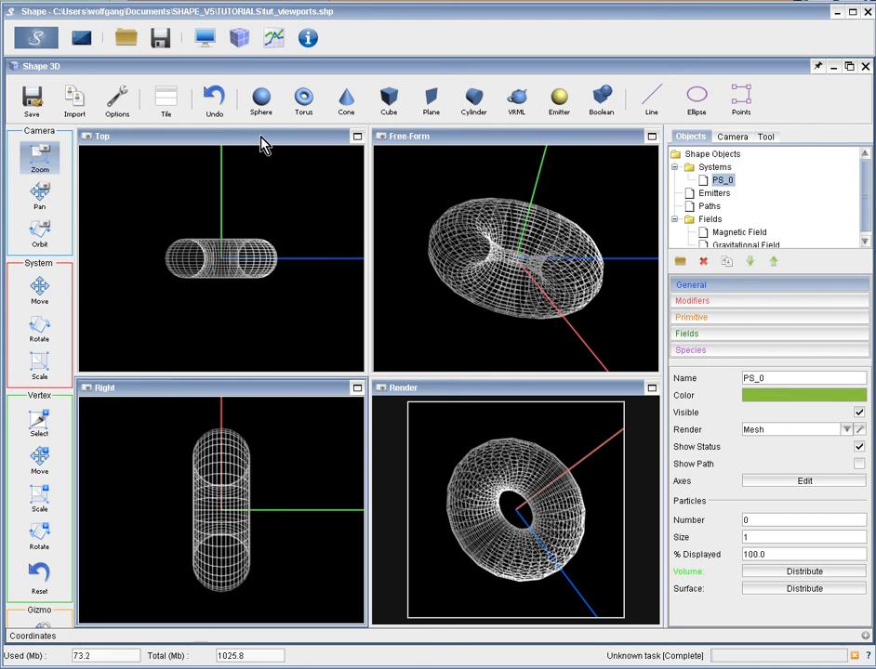
Change the top-left viewport's camera to Front, showing the torus face-on
{"action": "left_click", "coordinate": [263, 146]}
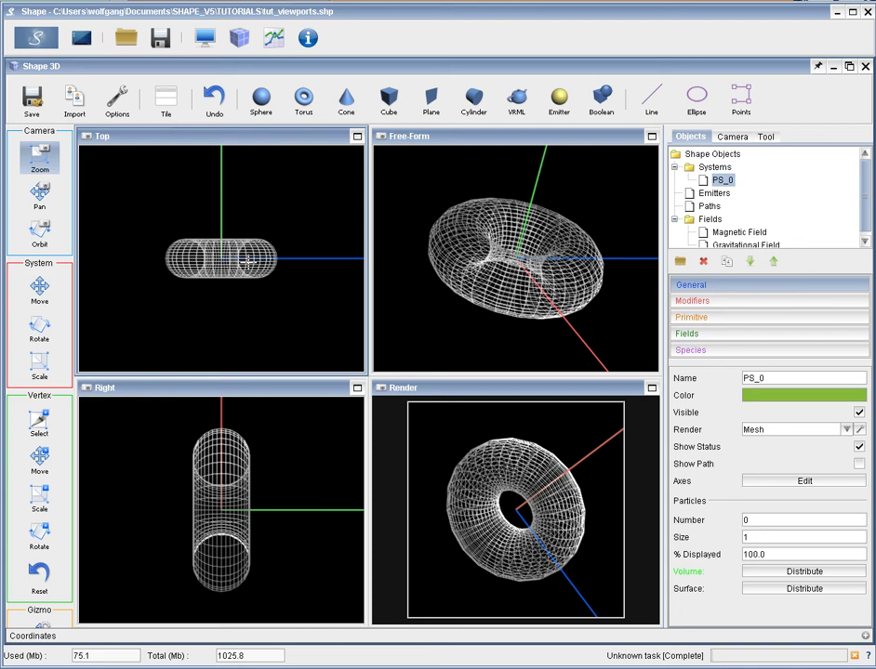
{"action": "left_click", "coordinate": [731, 139]}
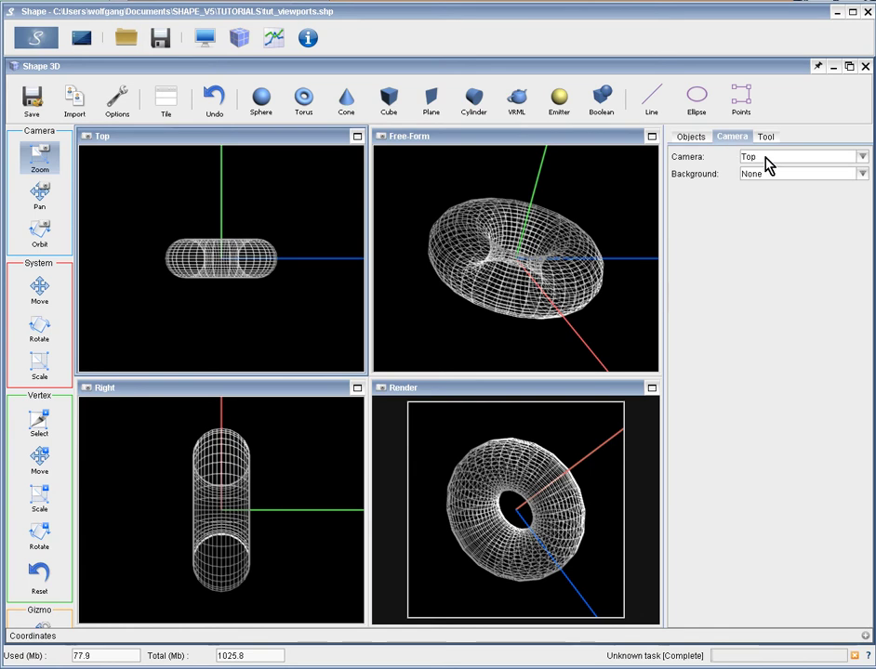
{"action": "left_click", "coordinate": [765, 158]}
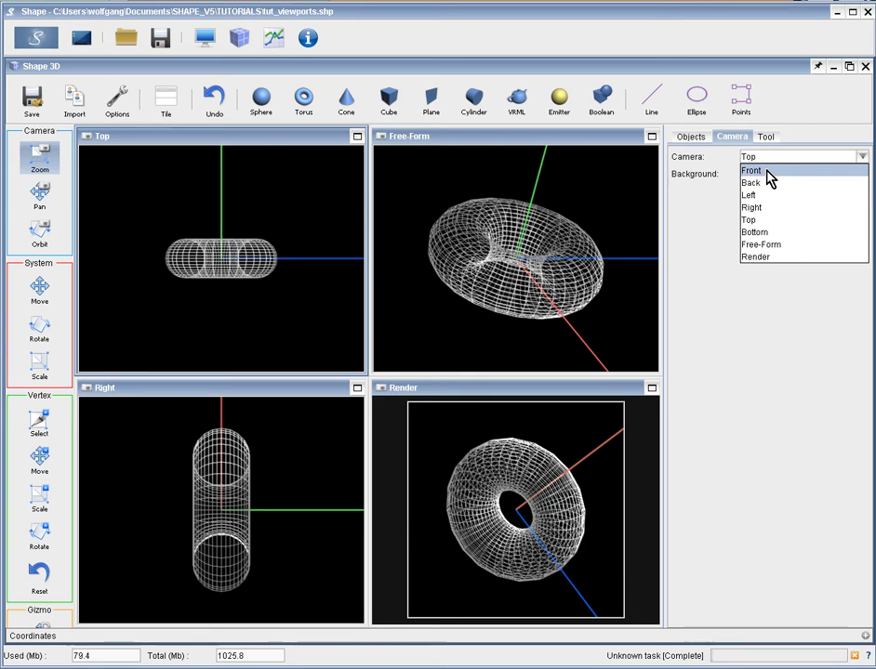
{"action": "left_click", "coordinate": [767, 172]}
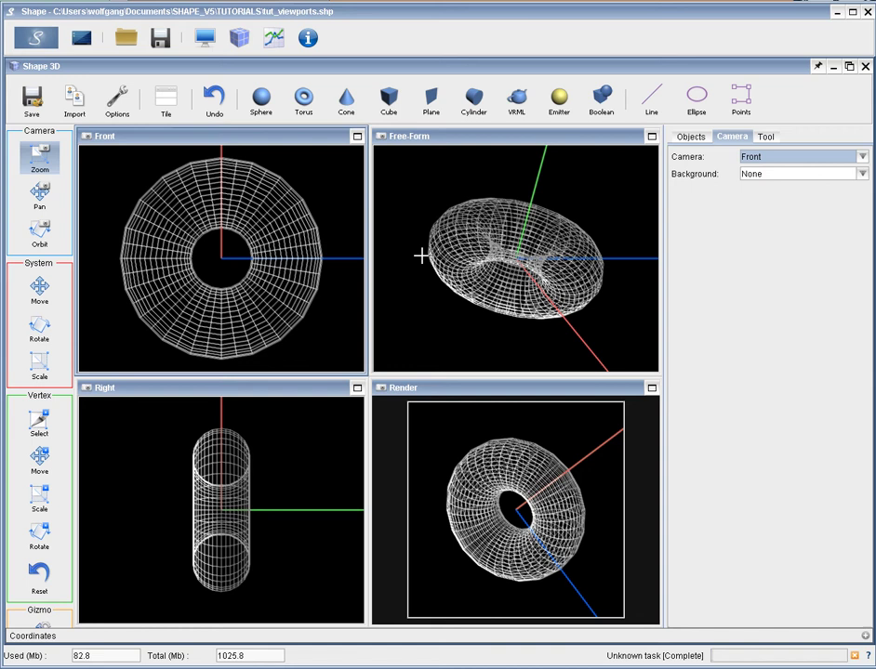
Set the Render view background to the Observed starfield image
{"action": "left_click", "coordinate": [205, 39]}
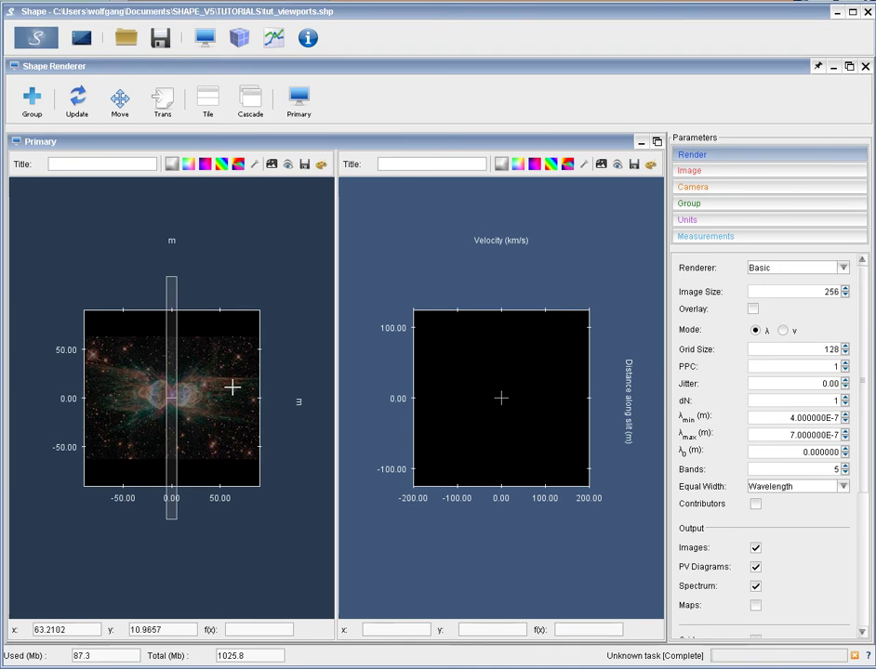
{"action": "left_click", "coordinate": [239, 39]}
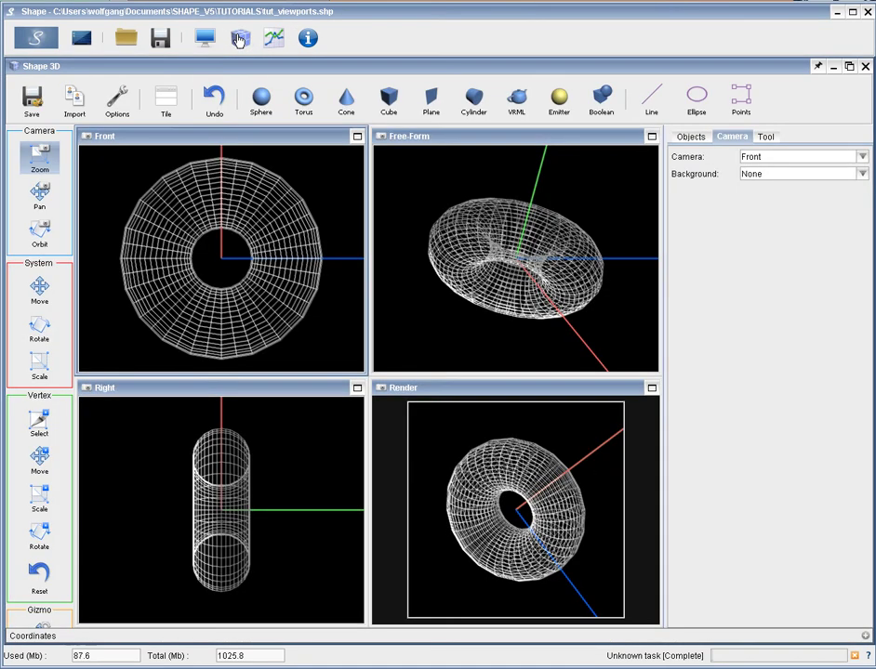
{"action": "left_click", "coordinate": [445, 472]}
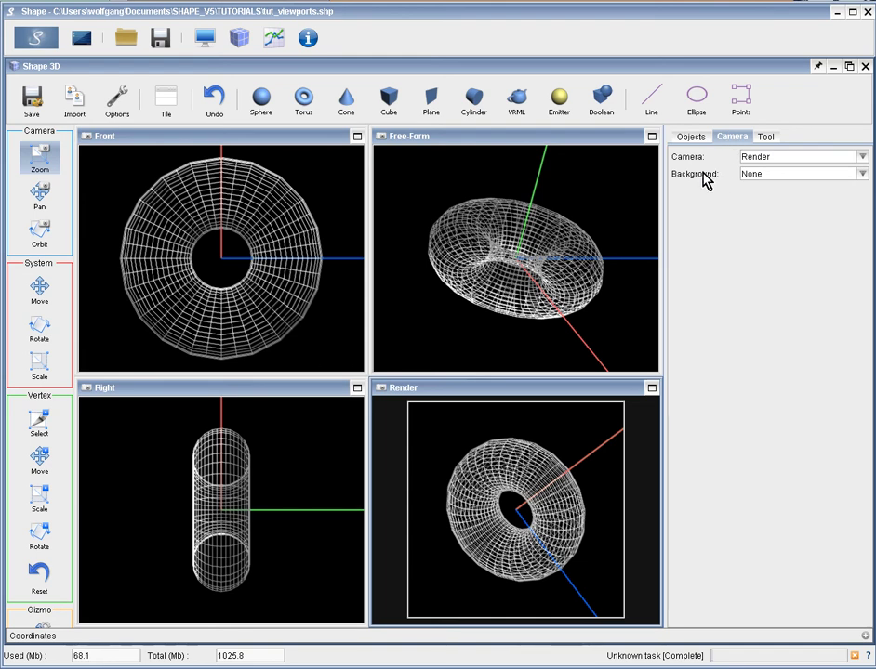
{"action": "left_click", "coordinate": [762, 179]}
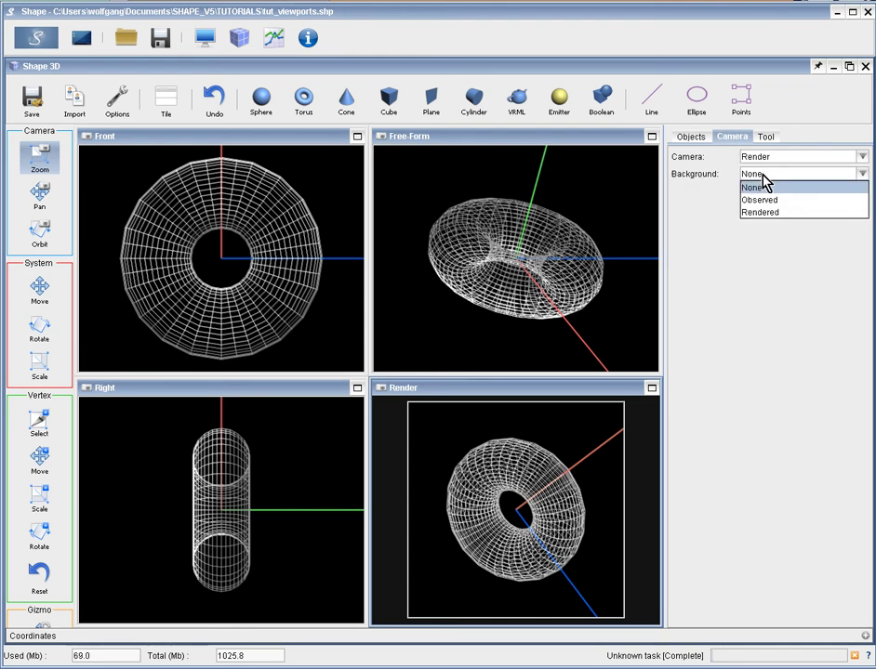
{"action": "left_click", "coordinate": [766, 201]}
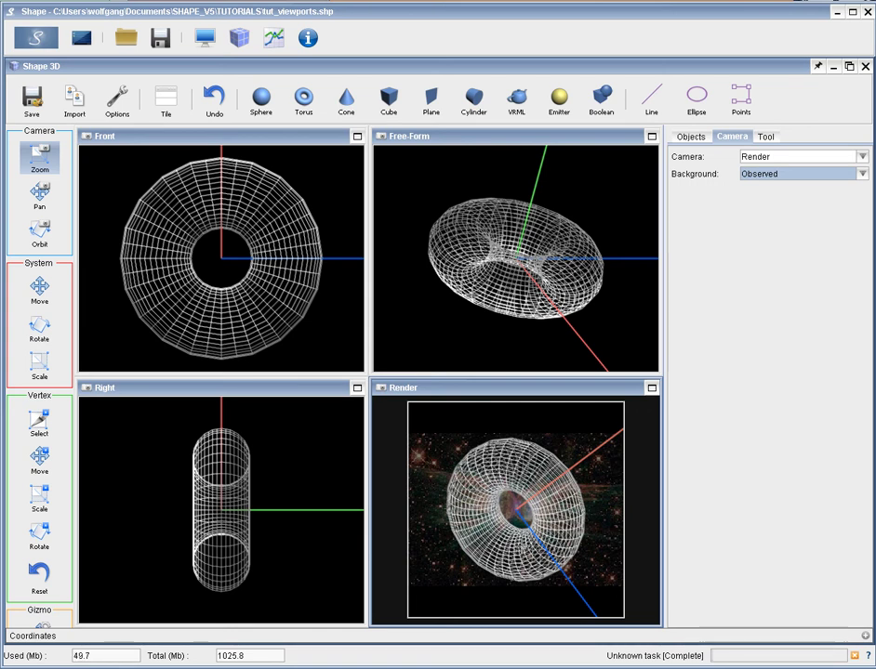
Toggle torus PS_0's Visible checkbox off and back on
{"action": "left_click", "coordinate": [689, 138]}
{"action": "left_click", "coordinate": [722, 180]}
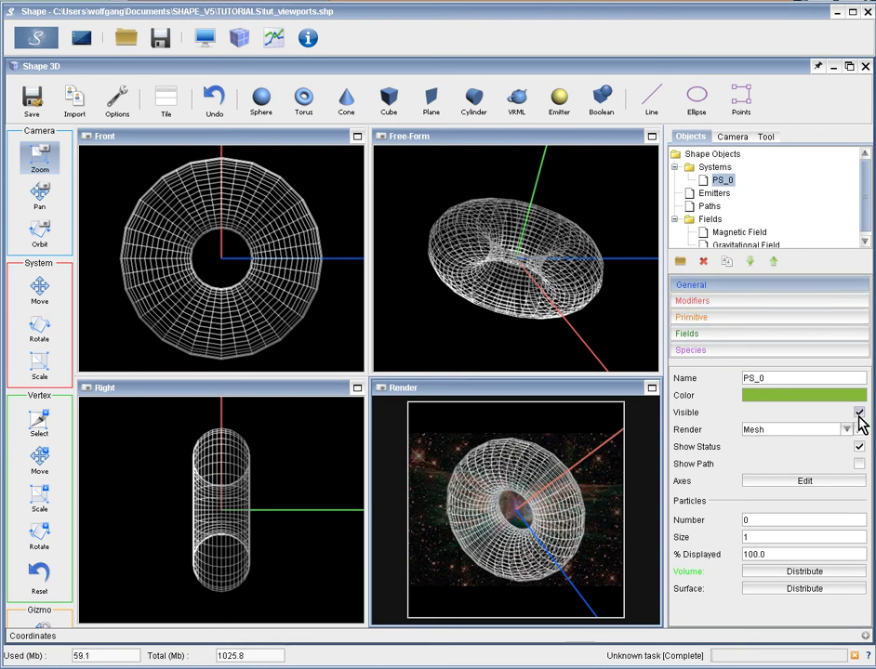
{"action": "left_click", "coordinate": [859, 415]}
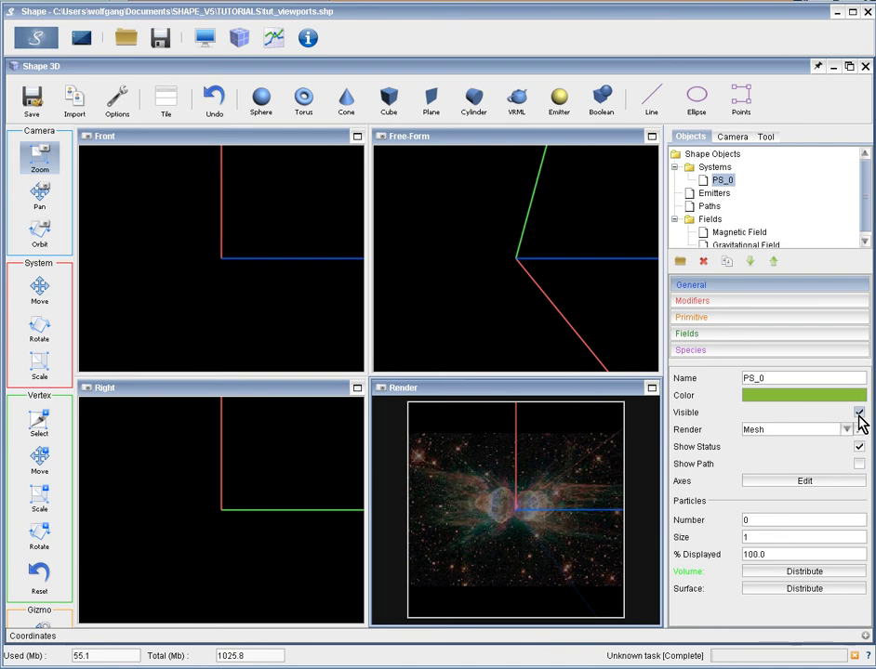
{"action": "left_click", "coordinate": [859, 415]}
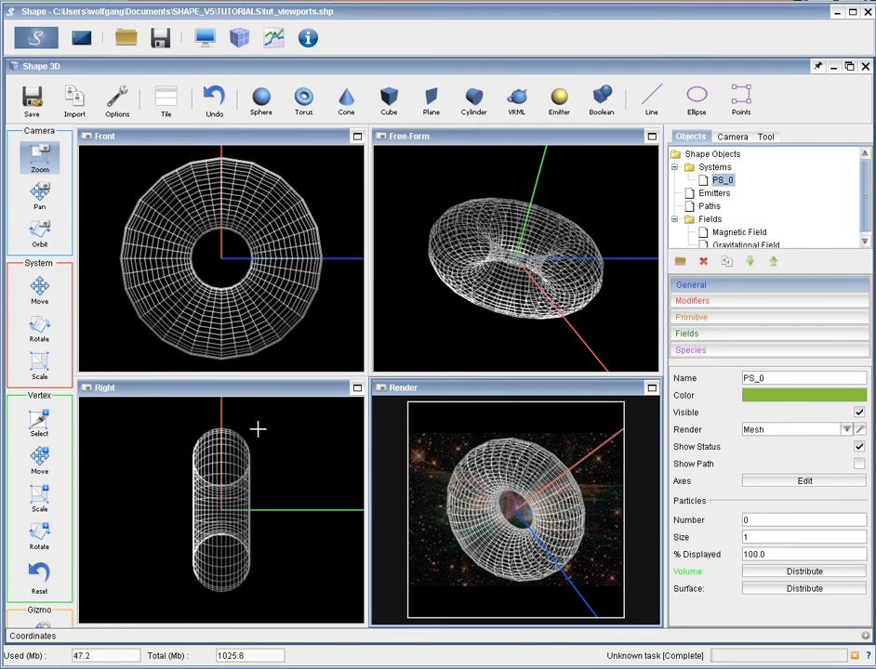
Set the axis length to 50 in the Shape3D display preferences
{"action": "left_click", "coordinate": [118, 105]}
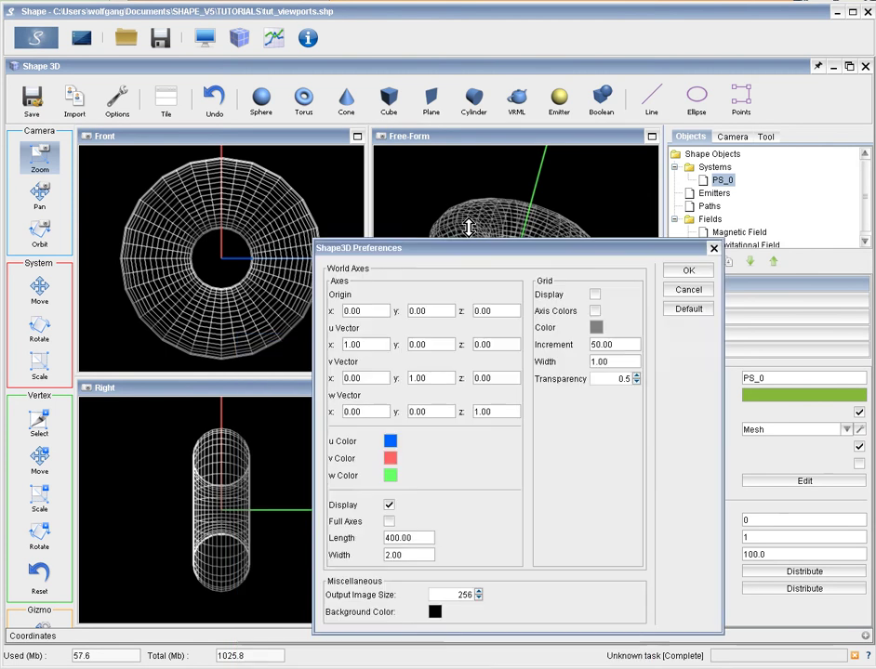
{"action": "left_click_drag", "start_coordinate": [479, 199], "coordinate": [535, 151]}
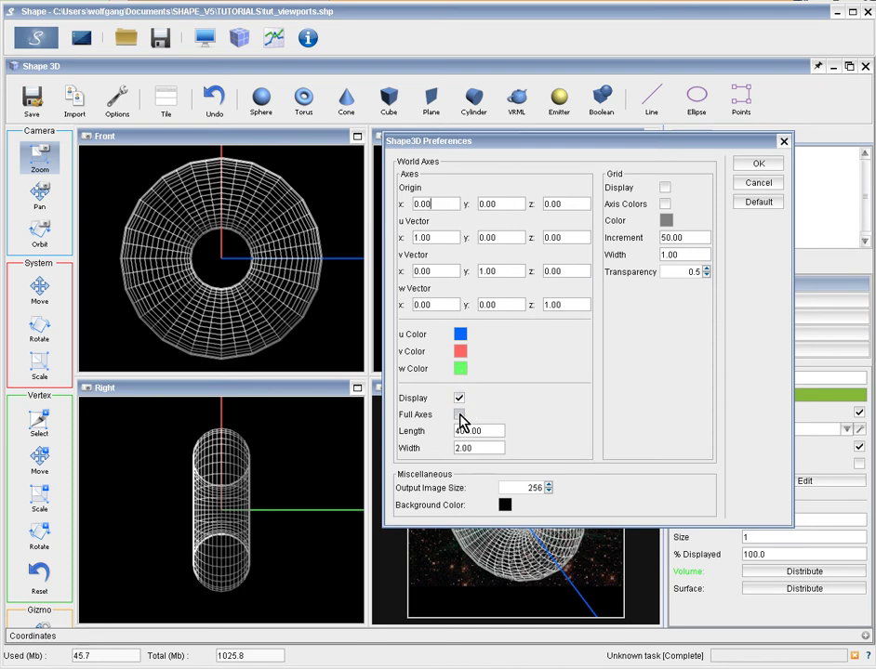
{"action": "left_click", "coordinate": [459, 417]}
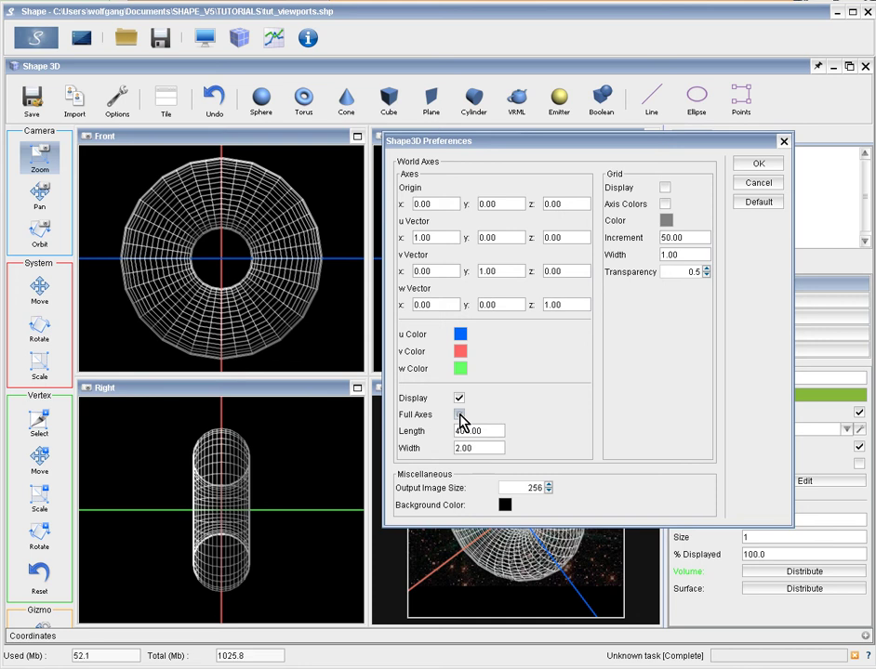
{"action": "left_click", "coordinate": [459, 416]}
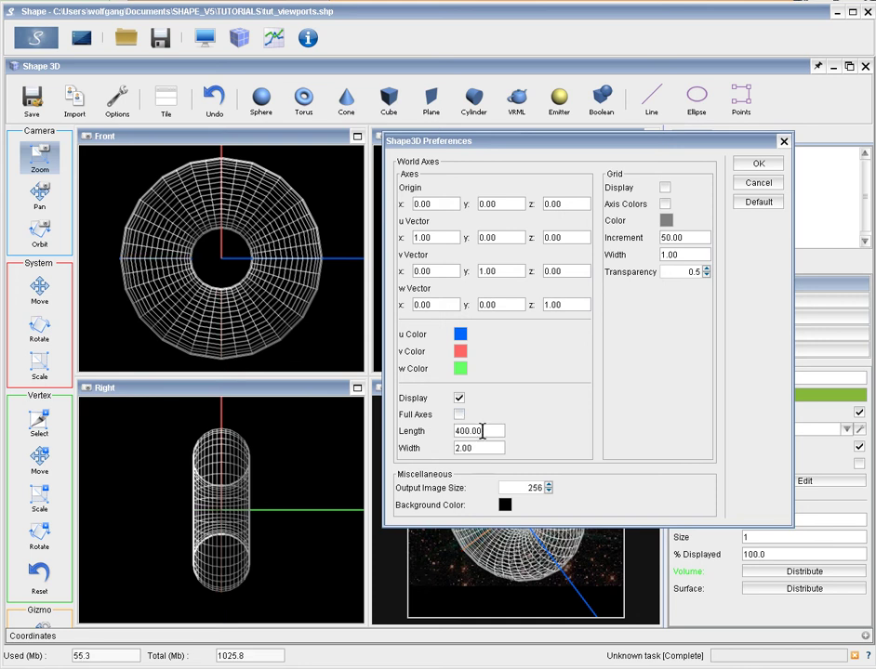
{"action": "left_click_drag", "start_coordinate": [483, 431], "coordinate": [459, 431]}
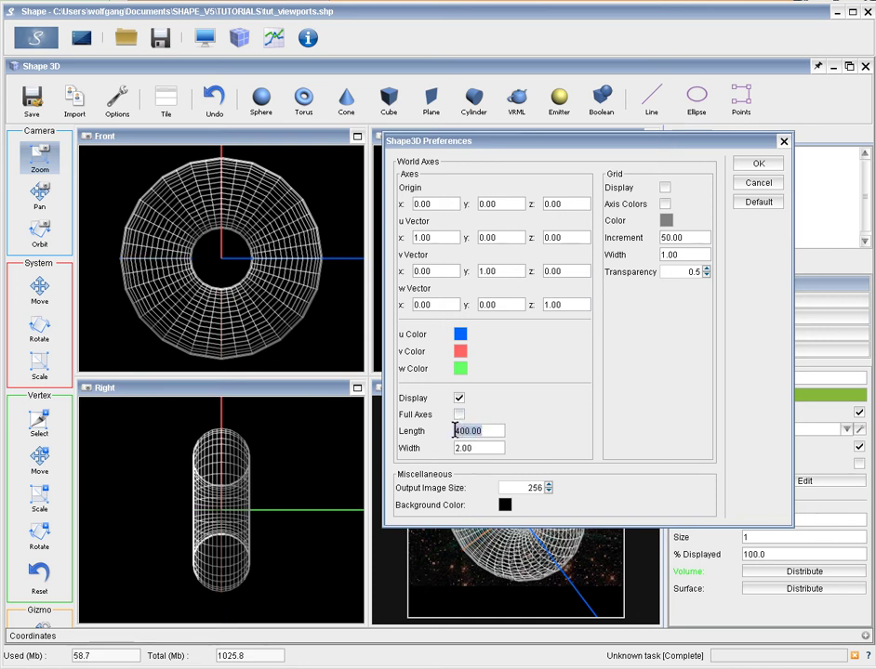
{"action": "type", "text": "50"}
{"action": "key", "text": "Return"}
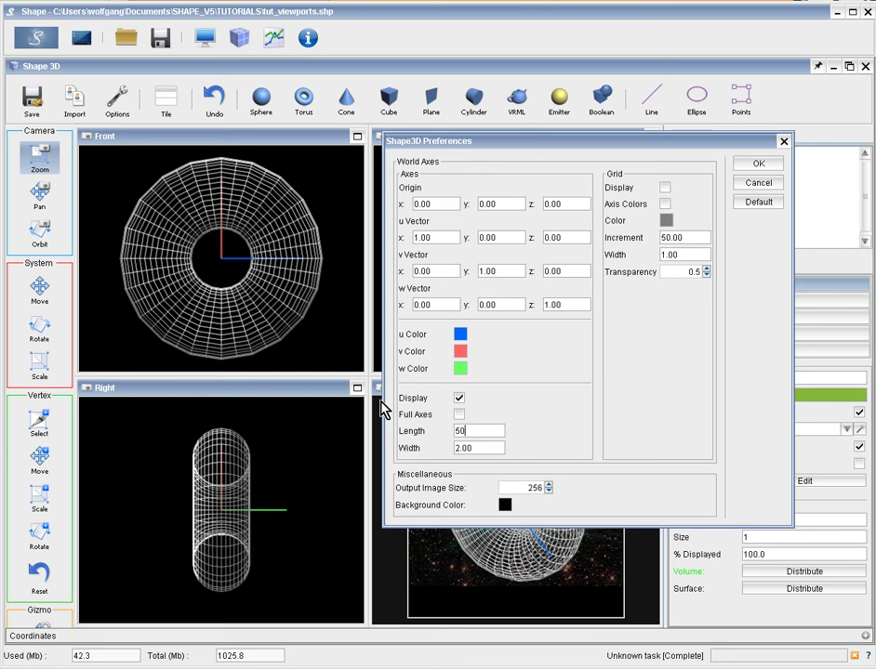
Turn on grid display with axis colours and a grid increment of 10
{"action": "left_click", "coordinate": [666, 190]}
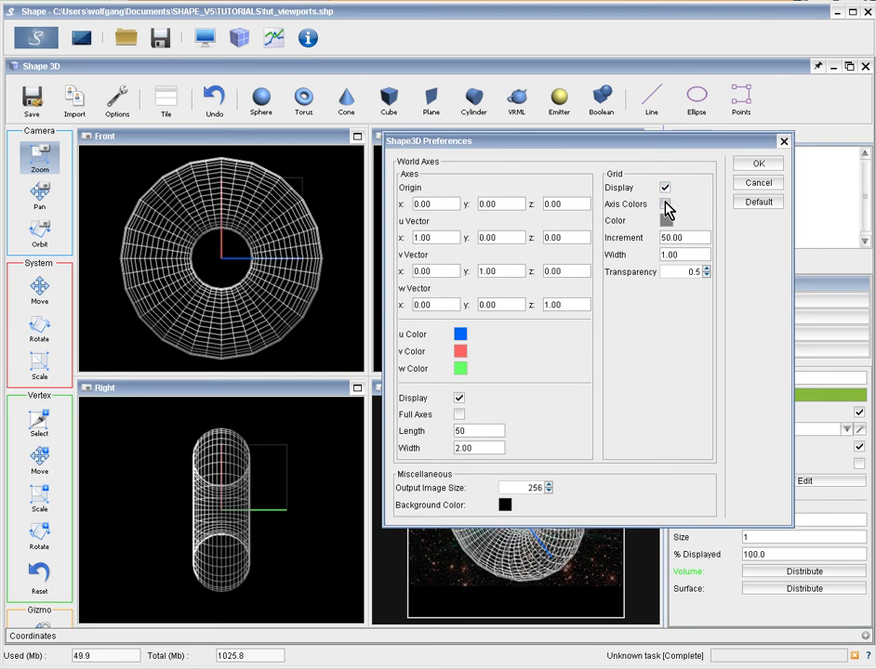
{"action": "left_click", "coordinate": [664, 203]}
{"action": "double_click", "coordinate": [683, 237]}
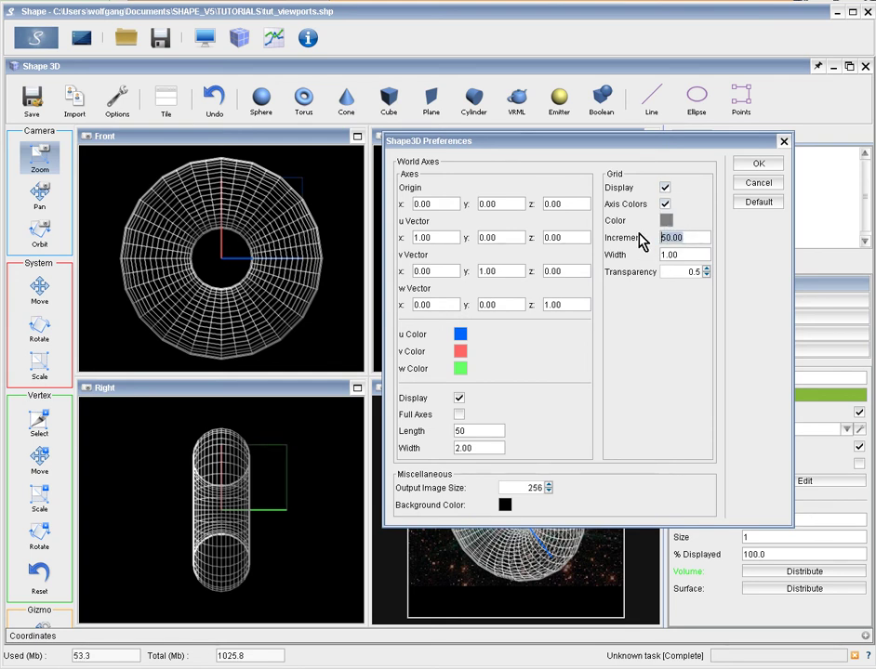
{"action": "type", "text": "10"}
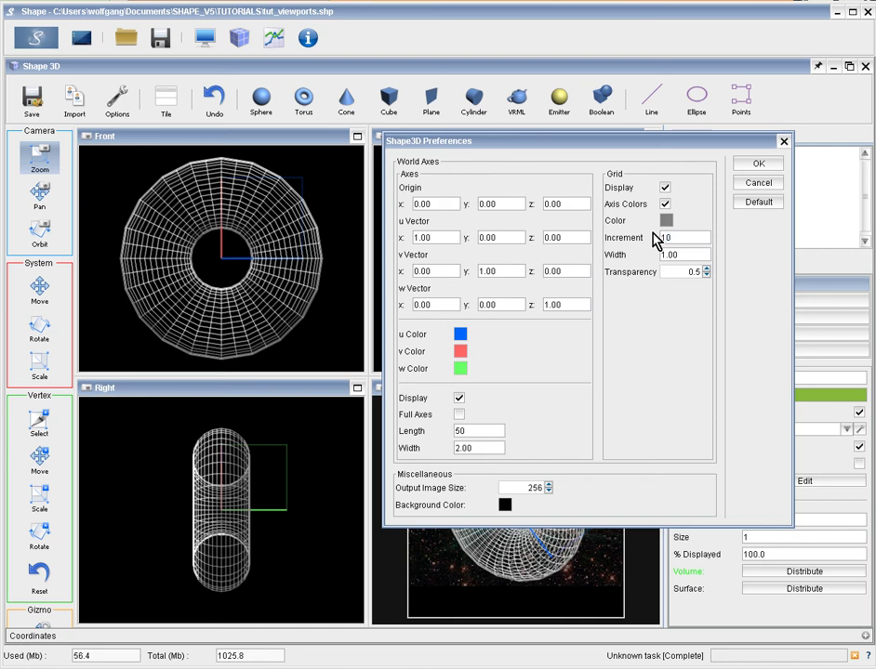
{"action": "key", "text": "Return"}
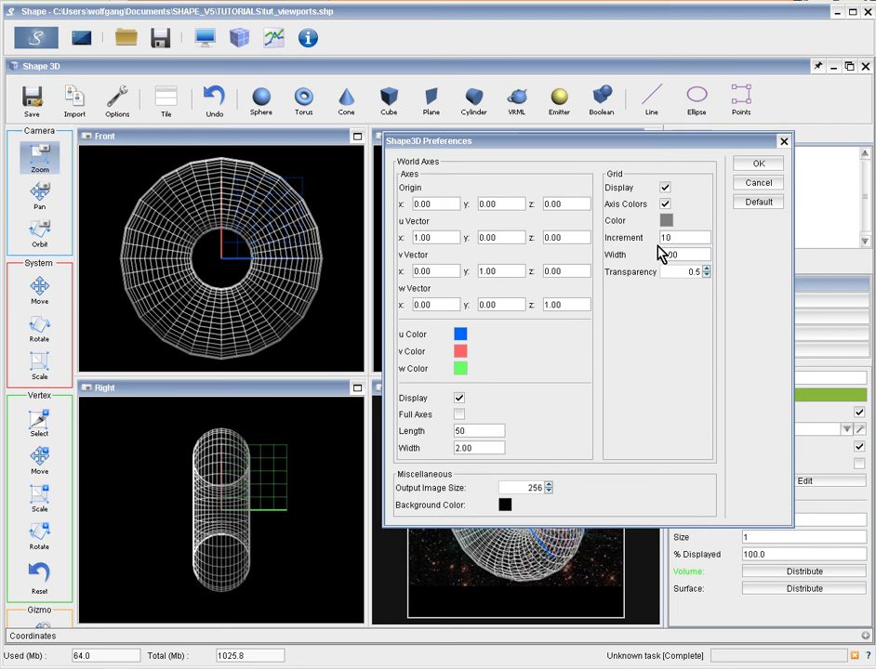
Enable full axes, lower grid transparency to 0, and apply the preferences
{"action": "left_click", "coordinate": [459, 415]}
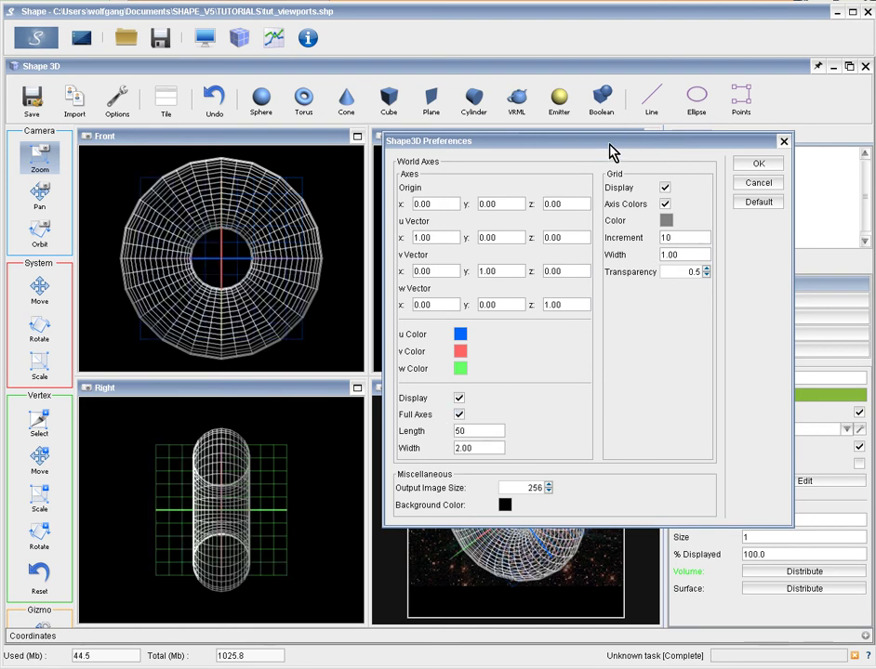
{"action": "mouse_move", "coordinate": [613, 151]}
{"action": "left_mouse_down"}
{"action": "mouse_move", "coordinate": [220, 282]}
{"action": "mouse_move", "coordinate": [261, 261]}
{"action": "left_mouse_up"}
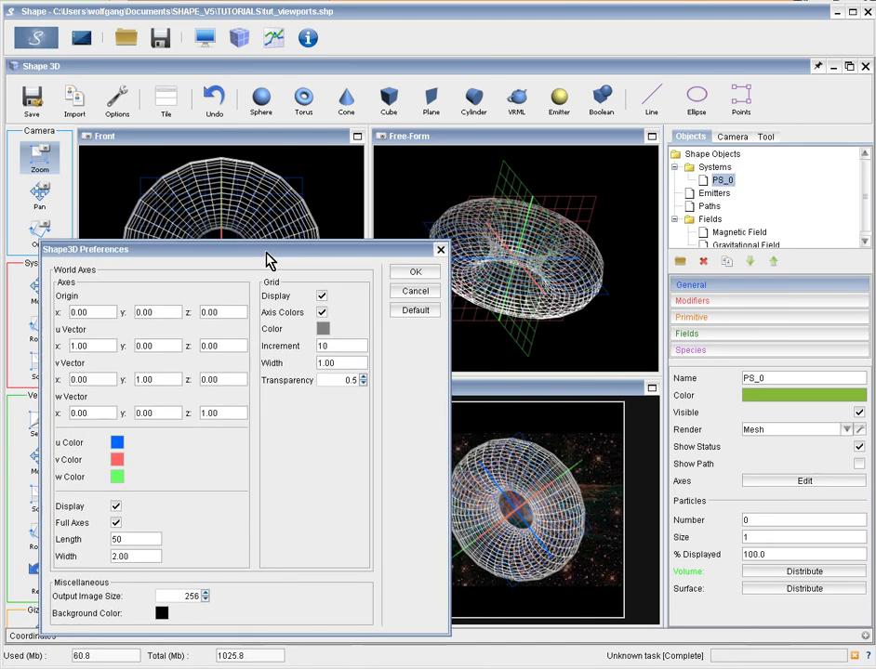
{"action": "double_click", "coordinate": [128, 555]}
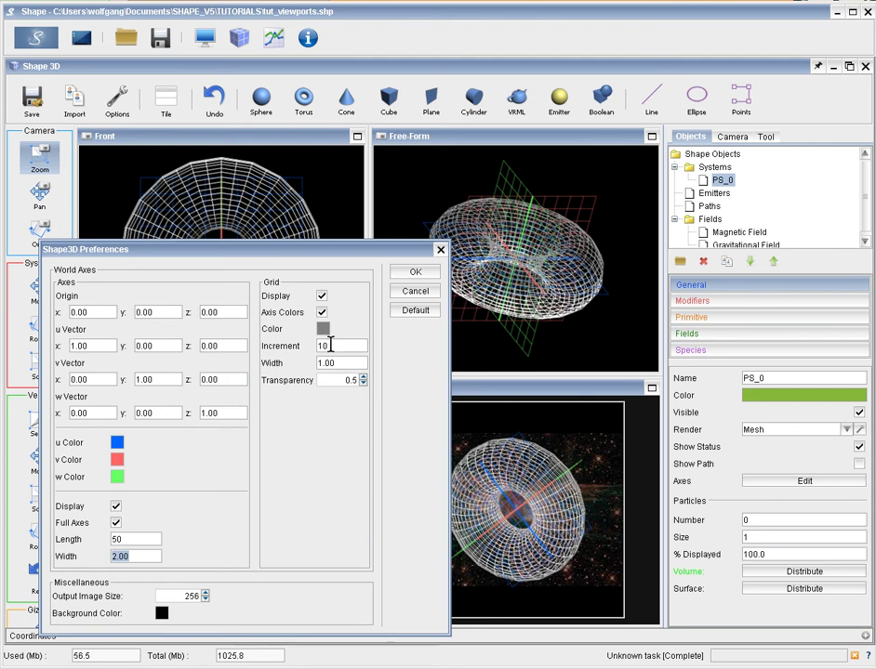
{"action": "left_click", "coordinate": [363, 383]}
{"action": "left_click", "coordinate": [363, 383]}
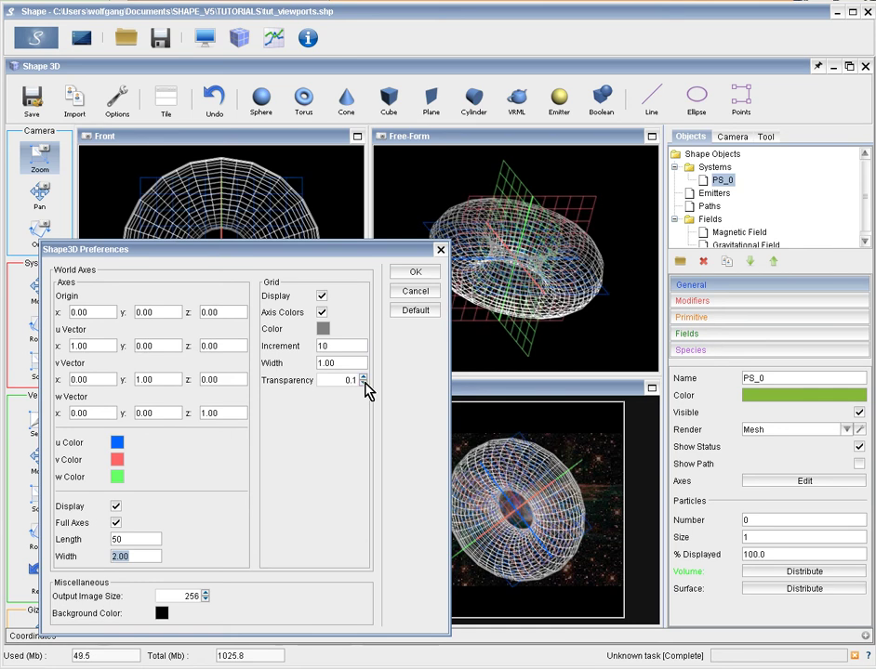
{"action": "left_click", "coordinate": [416, 276]}
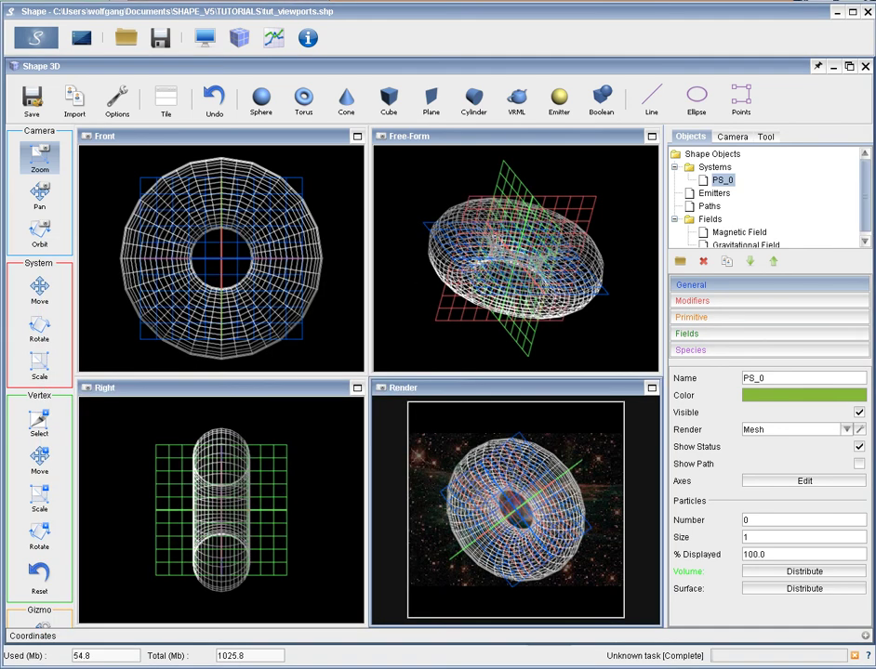
Orbit the Free-Form view to a steeper angle on the torus and coloured grids
{"action": "left_click", "coordinate": [41, 230]}
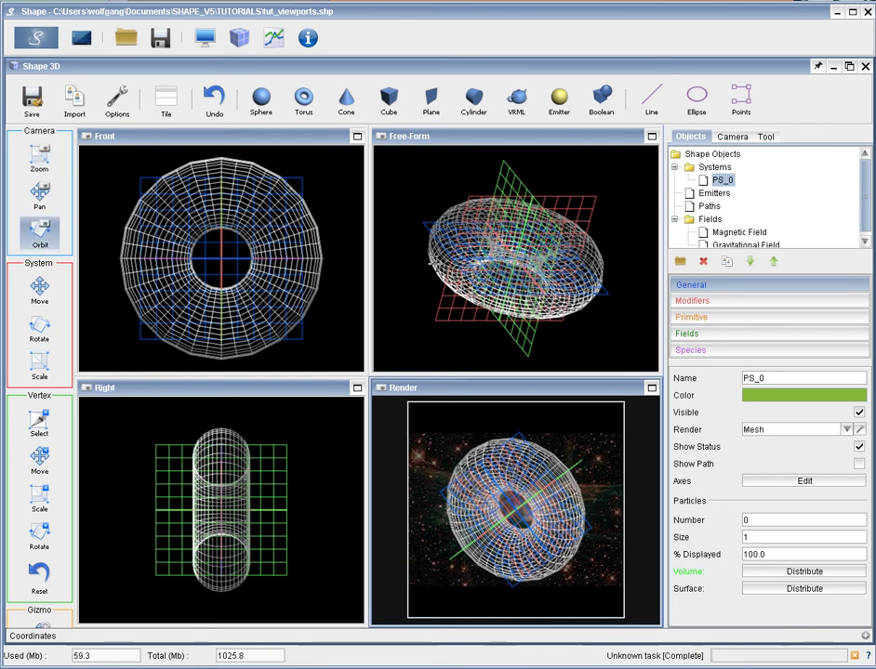
{"action": "mouse_move", "coordinate": [493, 251]}
{"action": "left_mouse_down"}
{"action": "mouse_move", "coordinate": [559, 285]}
{"action": "mouse_move", "coordinate": [499, 272]}
{"action": "mouse_move", "coordinate": [593, 314]}
{"action": "mouse_move", "coordinate": [520, 279]}
{"action": "mouse_move", "coordinate": [438, 276]}
{"action": "left_mouse_up"}
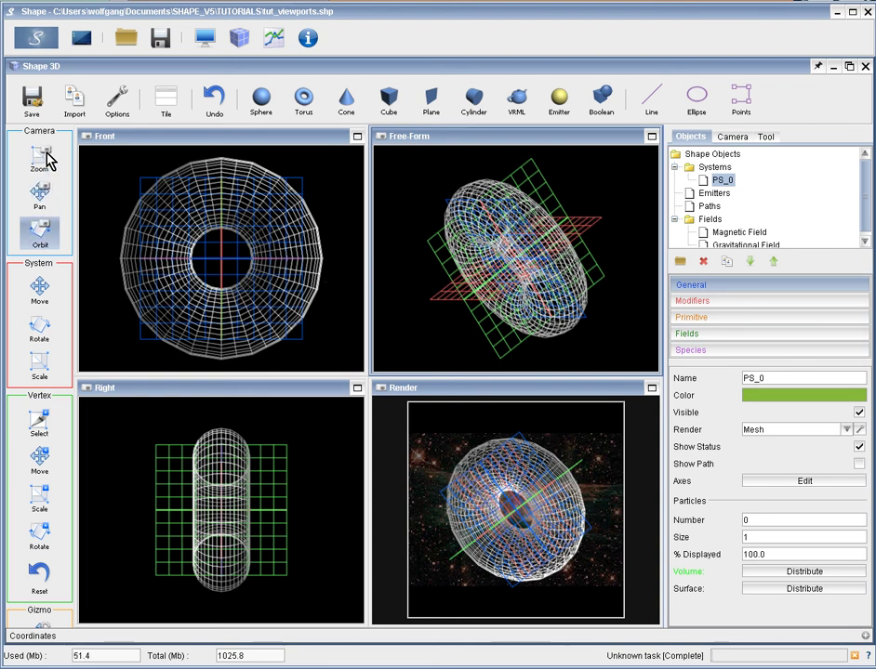
Rotate the torus system in the Front view until it's edge-on in Free-Form
{"action": "left_click", "coordinate": [25, 223]}
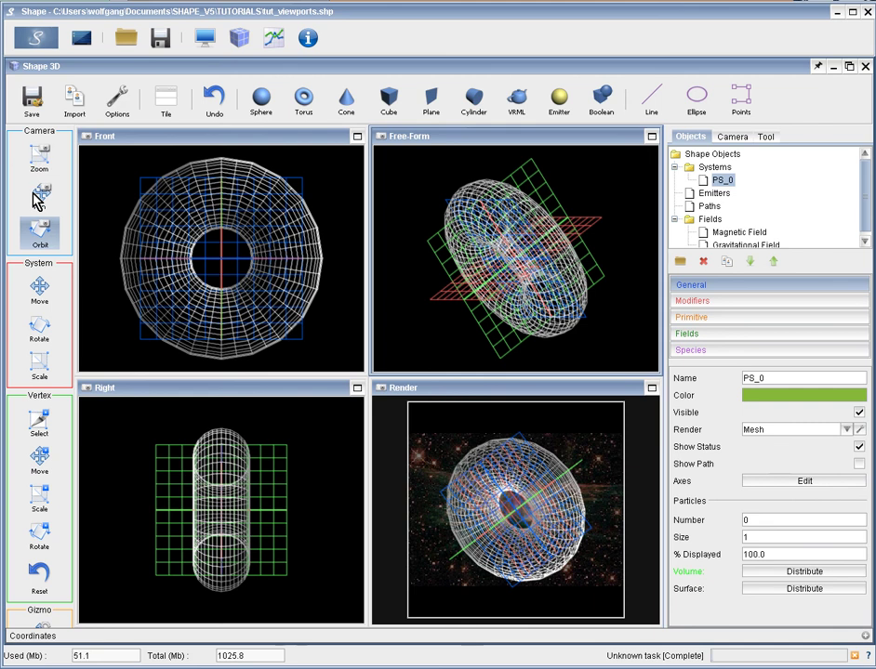
{"action": "left_click", "coordinate": [42, 329]}
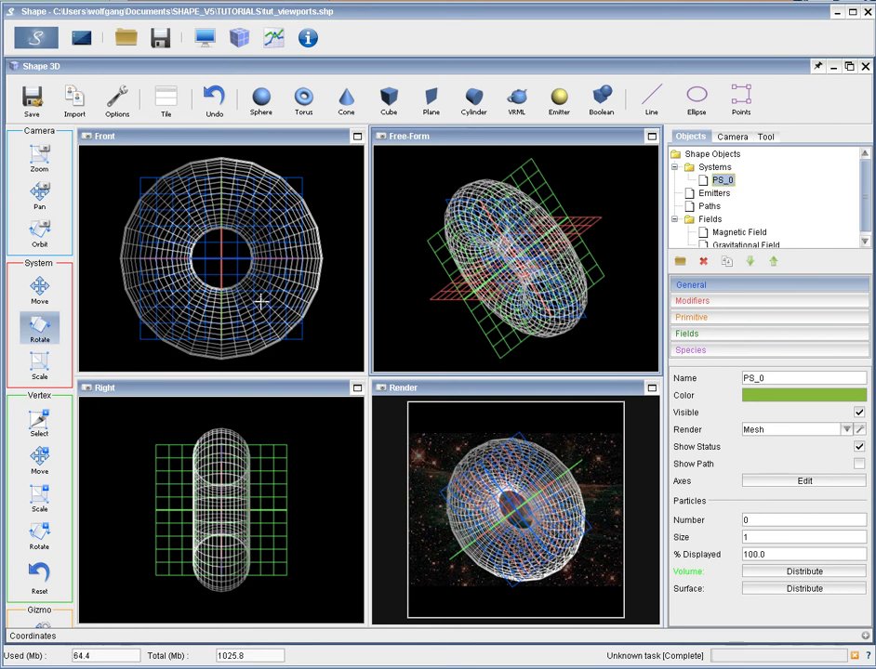
{"action": "mouse_move", "coordinate": [261, 303]}
{"action": "left_mouse_down"}
{"action": "mouse_move", "coordinate": [98, 191]}
{"action": "mouse_move", "coordinate": [417, 329]}
{"action": "mouse_move", "coordinate": [105, 356]}
{"action": "mouse_move", "coordinate": [510, 318]}
{"action": "left_mouse_up"}
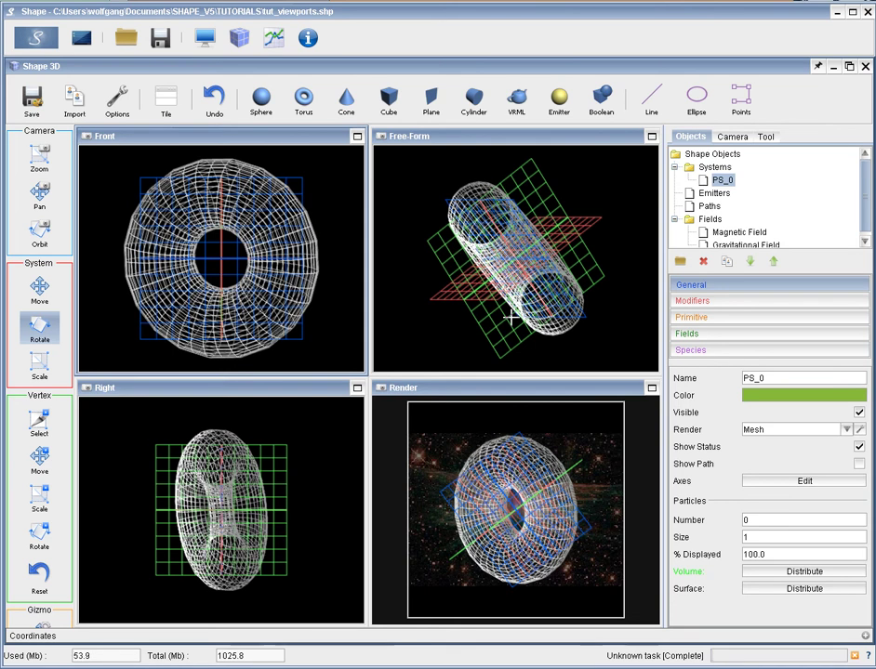
{"action": "mouse_move", "coordinate": [510, 318]}
{"action": "left_mouse_down"}
{"action": "mouse_move", "coordinate": [531, 293]}
{"action": "mouse_move", "coordinate": [741, 266]}
{"action": "mouse_move", "coordinate": [264, 272]}
{"action": "left_mouse_up"}
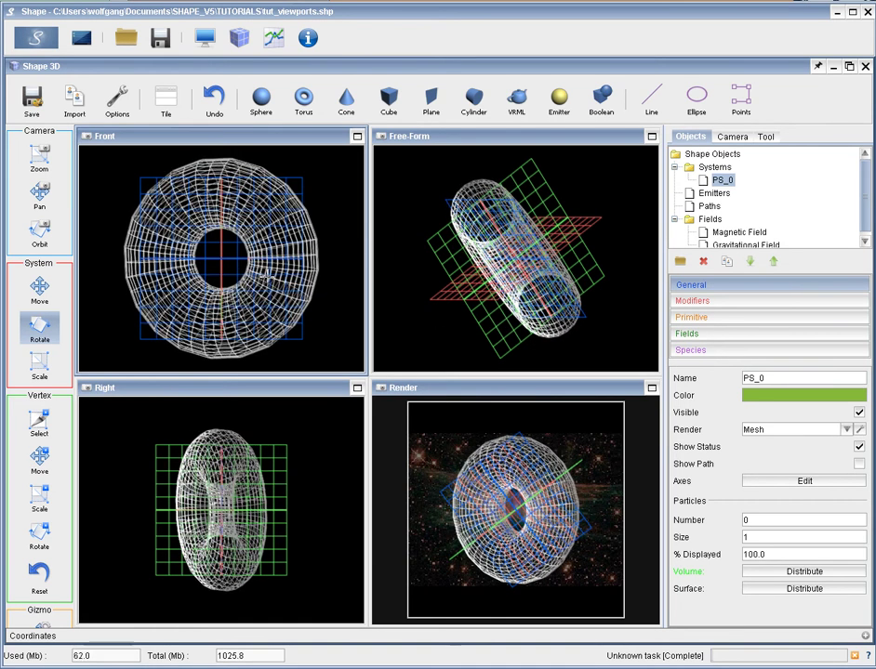
Delete PS_0's [Rotation] modifier and confirm with Sì
{"action": "left_click", "coordinate": [755, 304]}
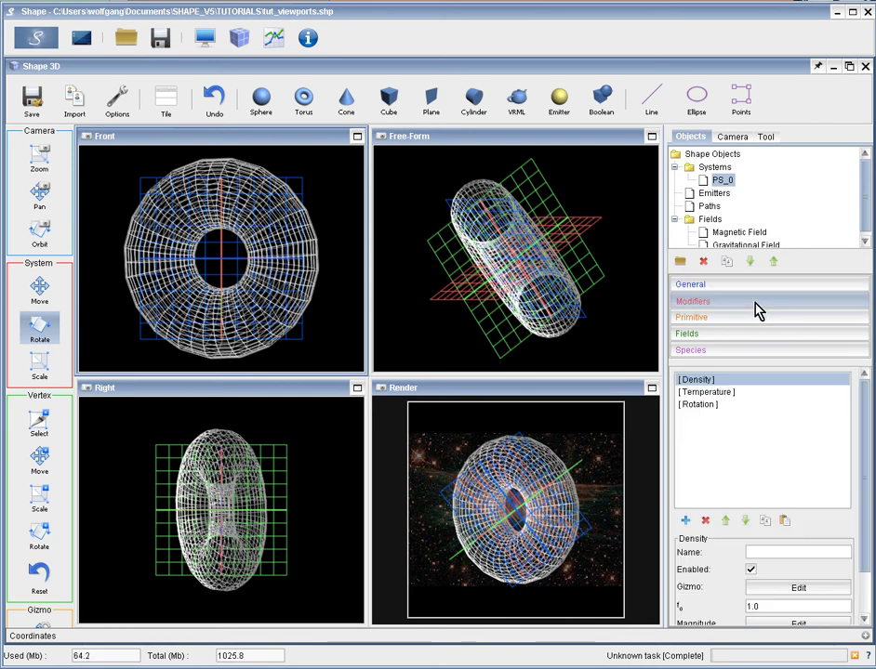
{"action": "left_click", "coordinate": [705, 407]}
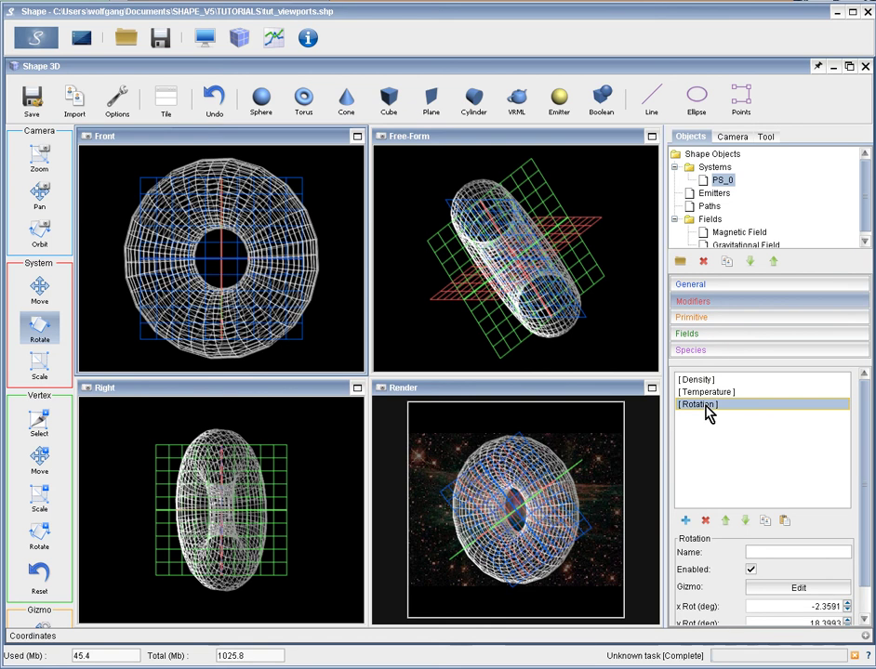
{"action": "left_click", "coordinate": [705, 523]}
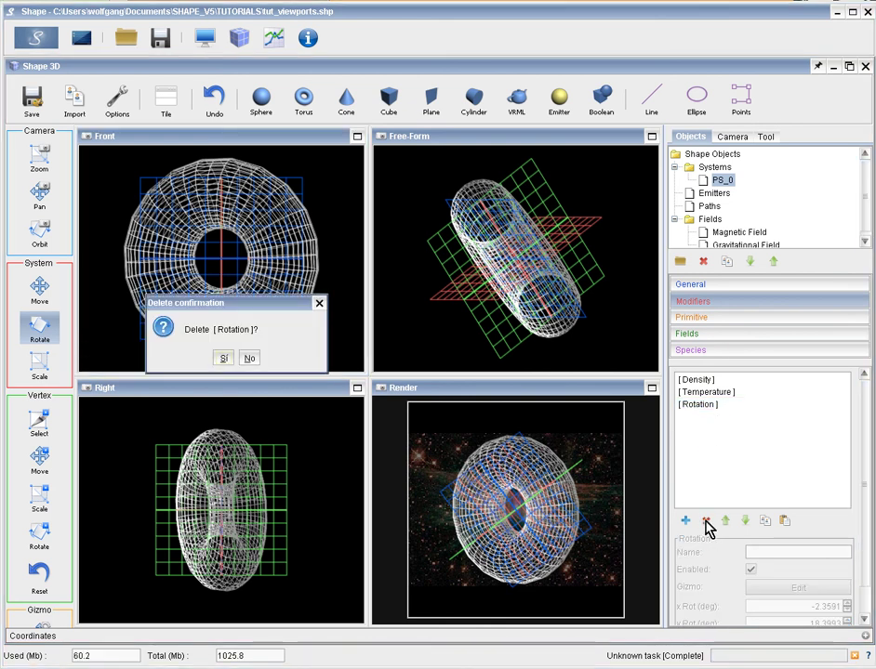
{"action": "left_click", "coordinate": [229, 358]}
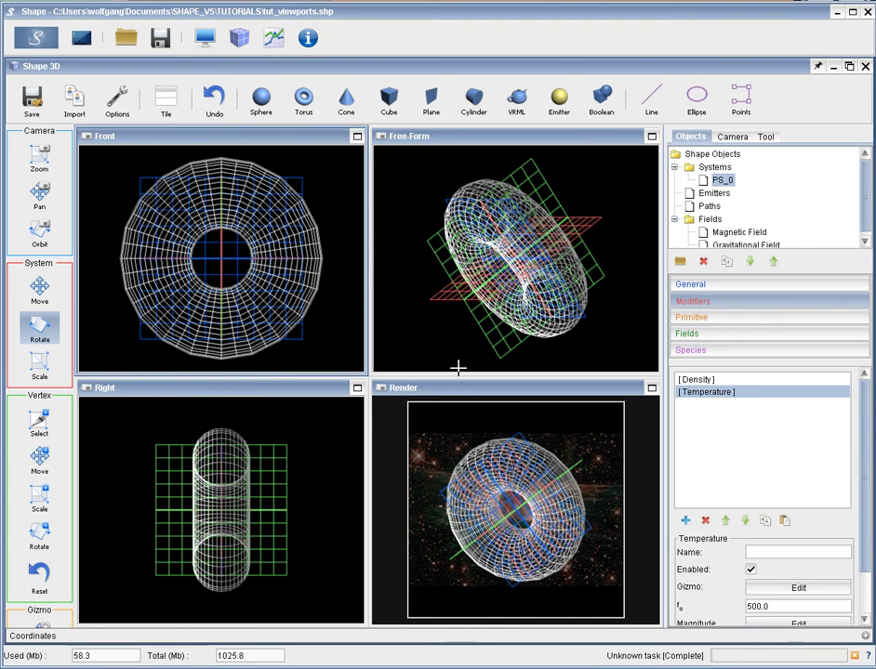
{"action": "left_click", "coordinate": [42, 239]}
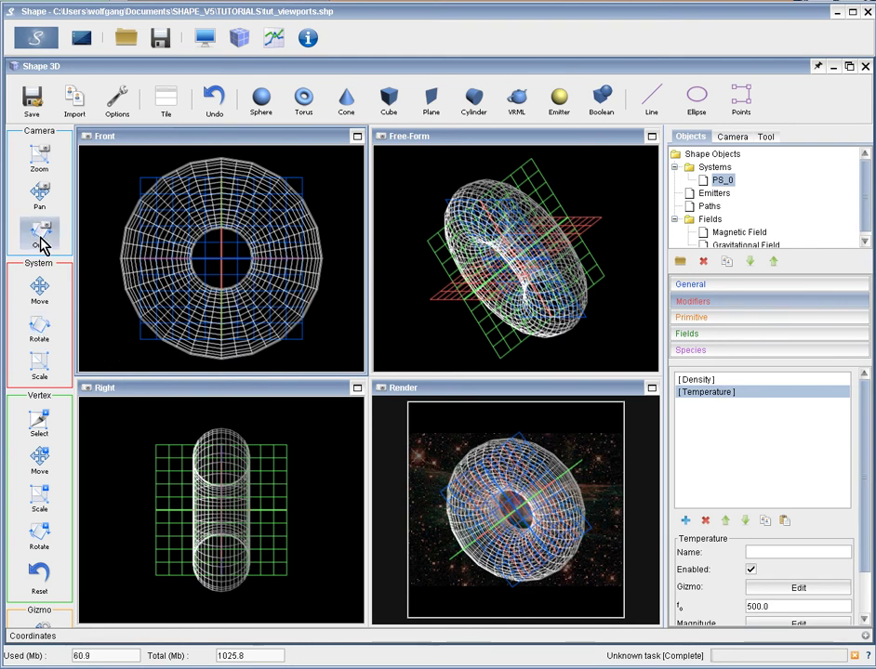
Orbit Free-Form to a level side view of the torus, then shrink the Shape window
{"action": "left_click_drag", "start_coordinate": [406, 197], "coordinate": [483, 200]}
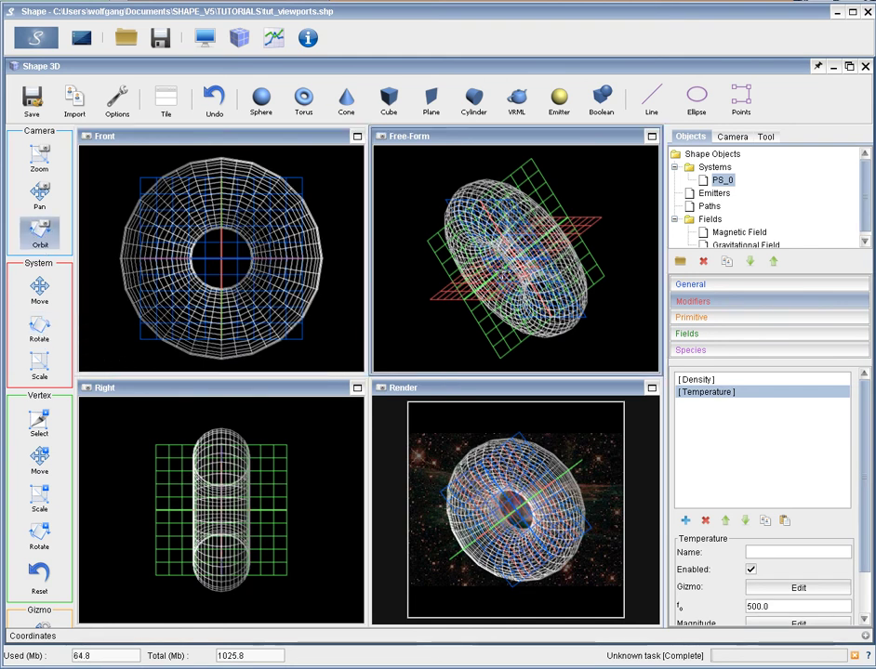
{"action": "mouse_move", "coordinate": [587, 296]}
{"action": "left_mouse_down"}
{"action": "mouse_move", "coordinate": [581, 323]}
{"action": "mouse_move", "coordinate": [752, 434]}
{"action": "left_mouse_up"}
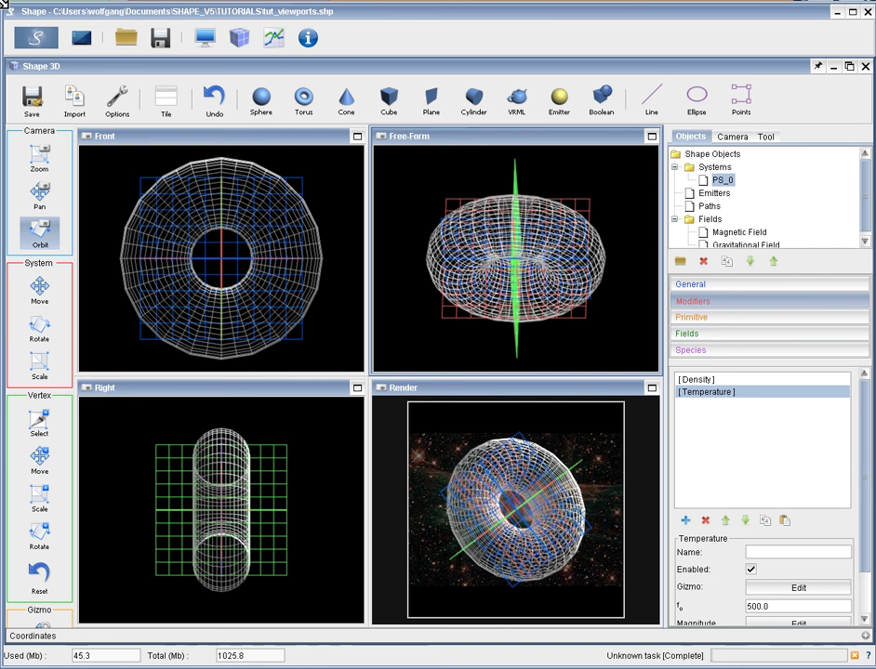
{"action": "left_click_drag", "start_coordinate": [2, 3], "coordinate": [52, 70]}
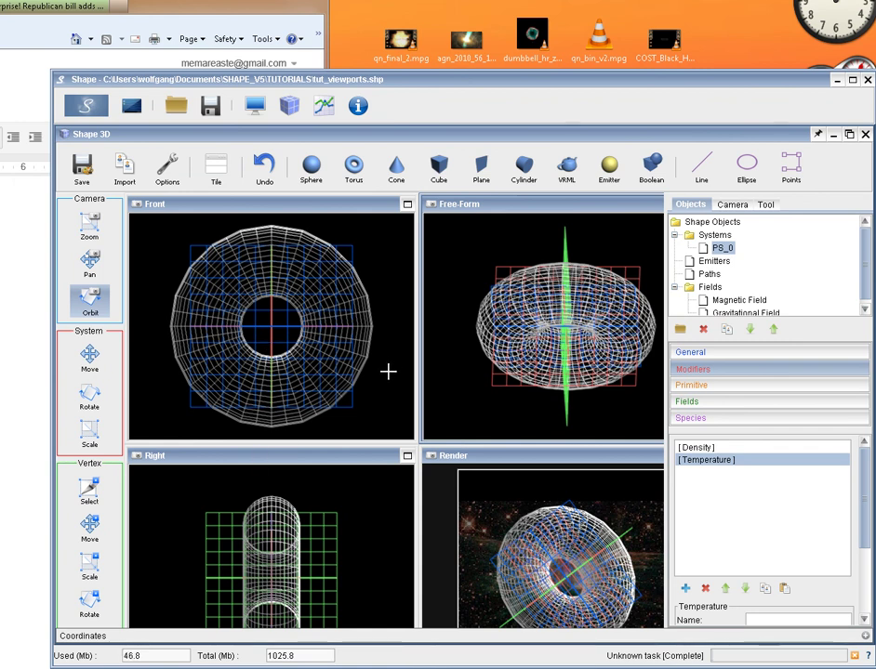
Tile the four views, briefly enlarge the Front view, then restore the tiled layout
{"action": "left_click", "coordinate": [216, 177]}
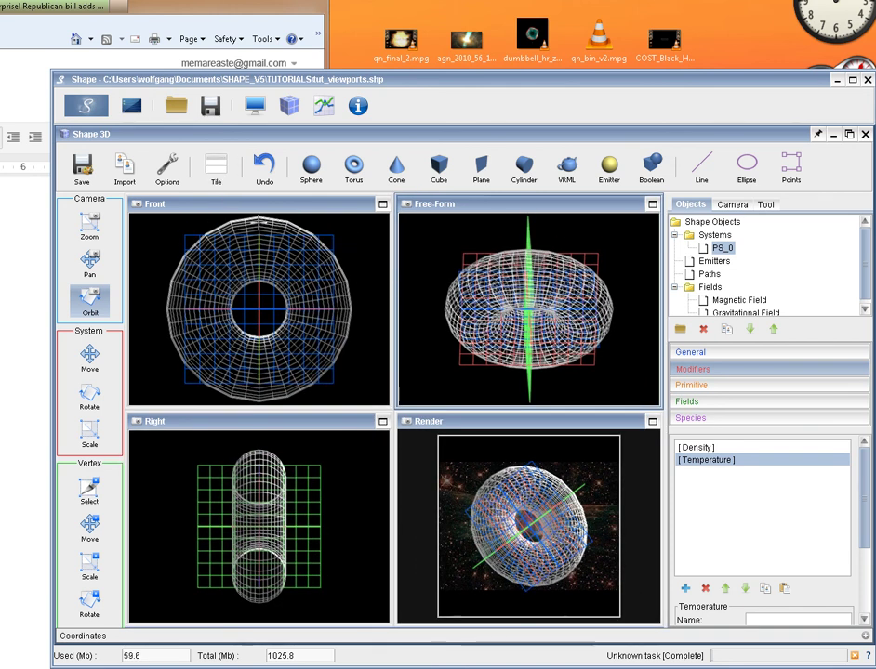
{"action": "mouse_move", "coordinate": [189, 205]}
{"action": "left_mouse_down"}
{"action": "mouse_move", "coordinate": [340, 332]}
{"action": "mouse_move", "coordinate": [369, 283]}
{"action": "mouse_move", "coordinate": [254, 287]}
{"action": "mouse_move", "coordinate": [319, 349]}
{"action": "mouse_move", "coordinate": [402, 333]}
{"action": "left_mouse_up"}
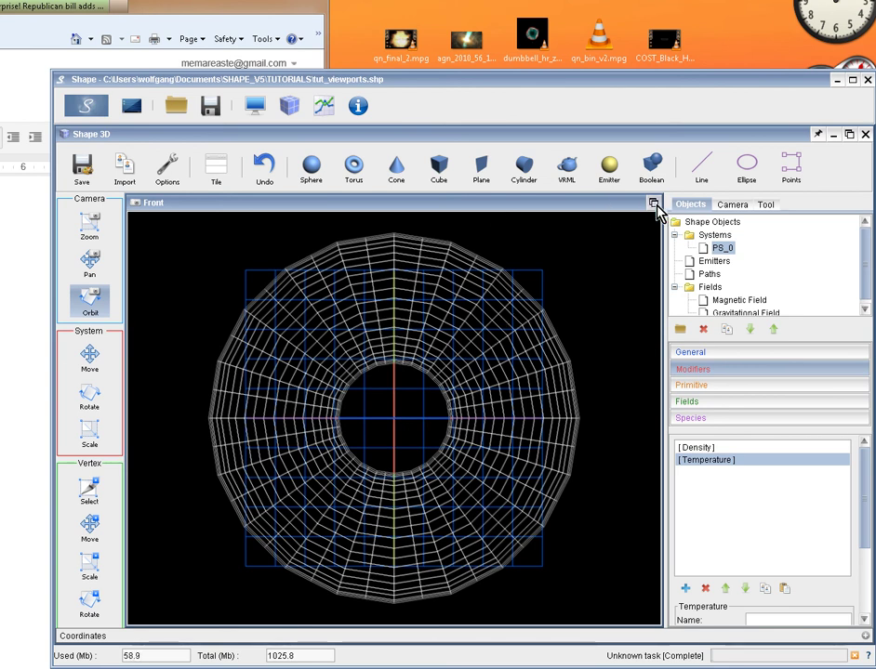
{"action": "left_click", "coordinate": [220, 170]}
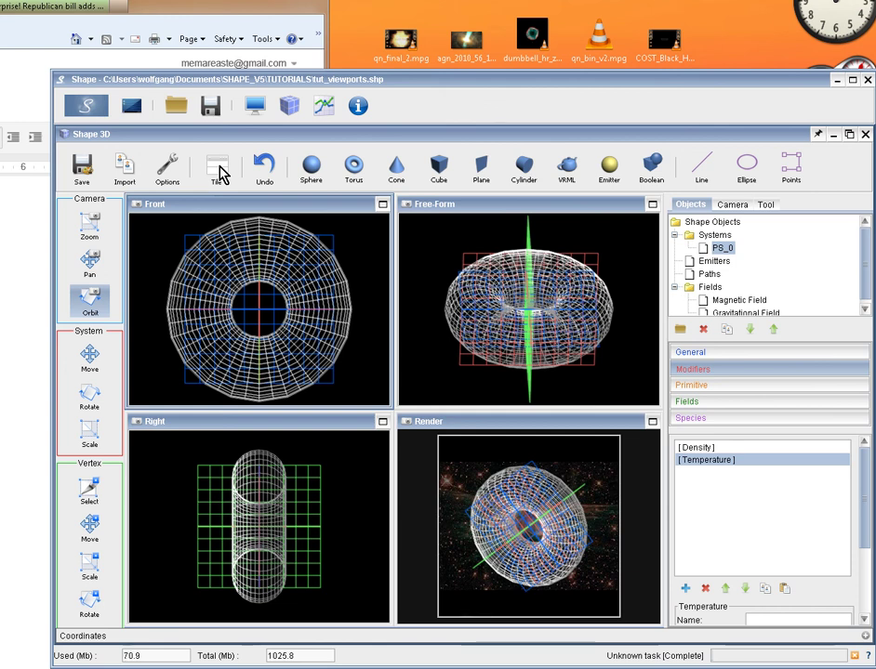
Orbit the enlarged Free-Form view to a steep tilted diagonal look at torus PS_0
{"action": "left_click_drag", "start_coordinate": [438, 306], "coordinate": [446, 299]}
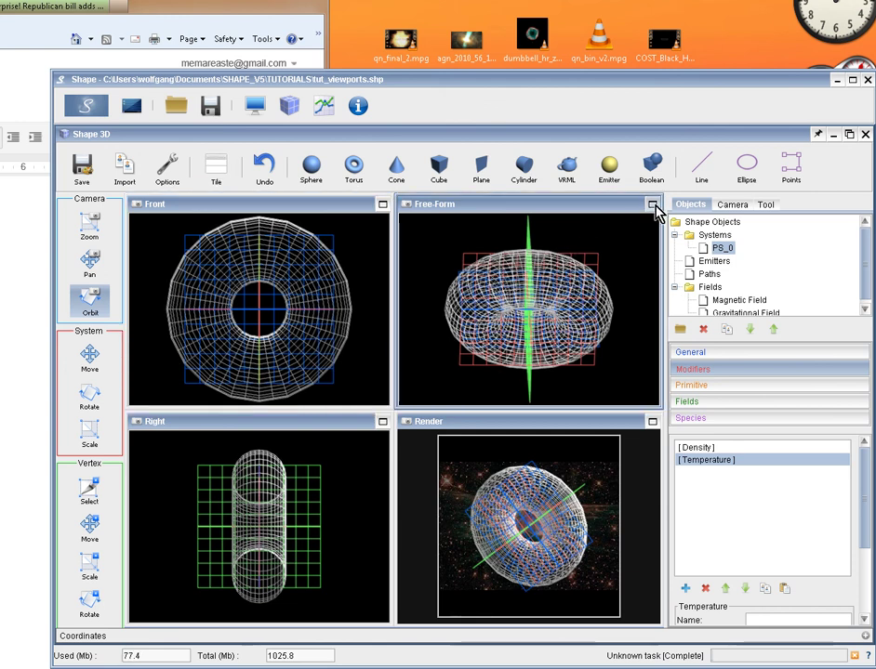
{"action": "left_click", "coordinate": [93, 306]}
{"action": "left_click_drag", "start_coordinate": [390, 390], "coordinate": [324, 328]}
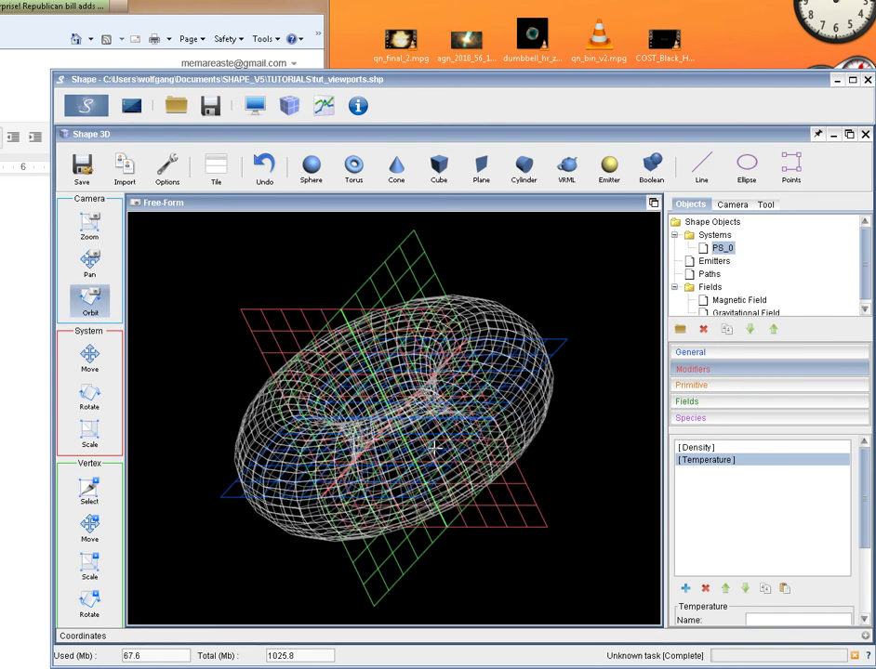